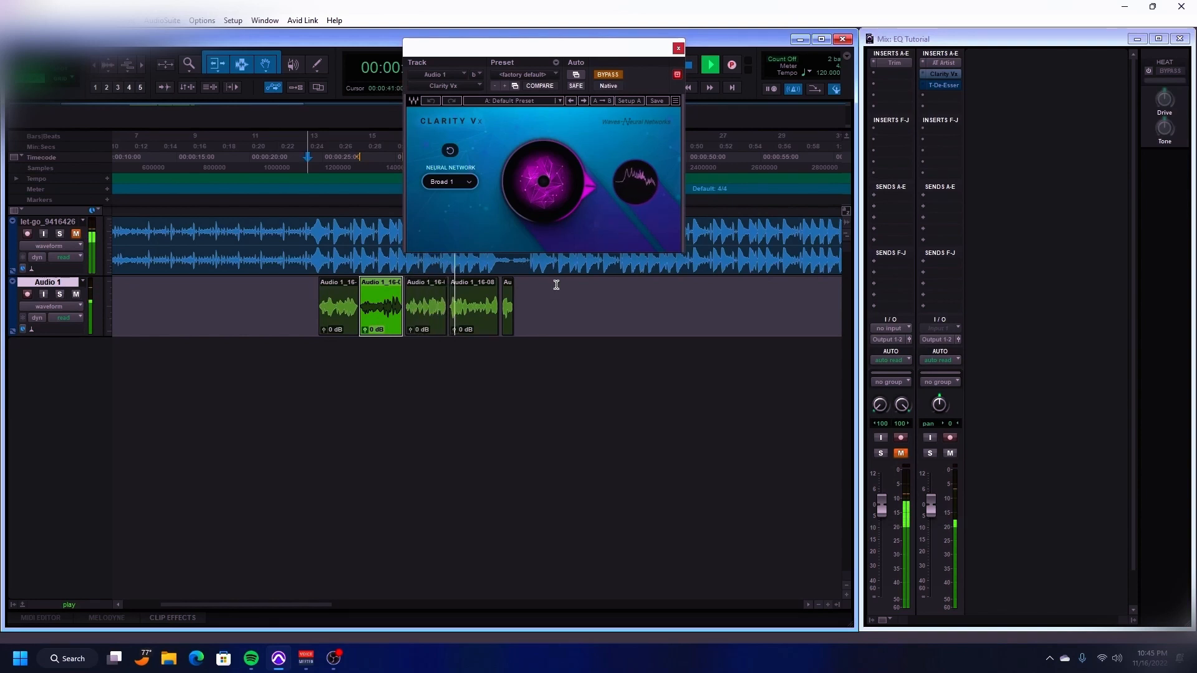
# Step: Adjust the amount of ambience reduction in Clarity Vx on the Audio 1 track
pyautogui.moveTo(578, 195)
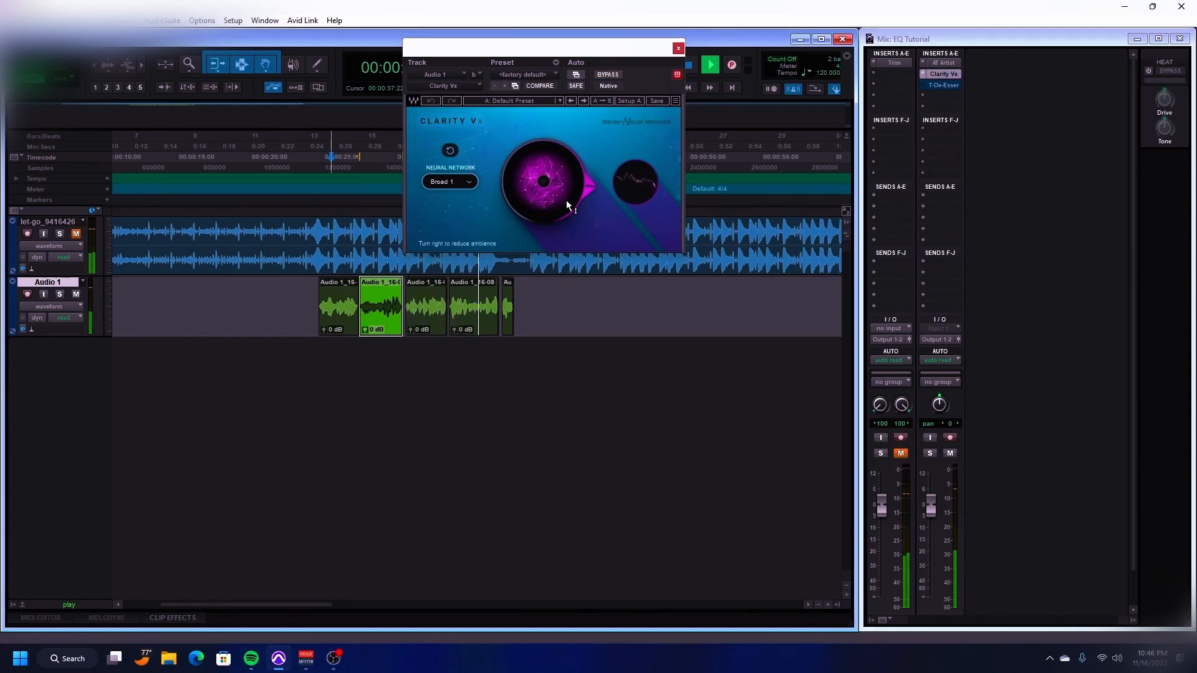
pyautogui.moveTo(566, 200); pyautogui.dragTo(566, 205)
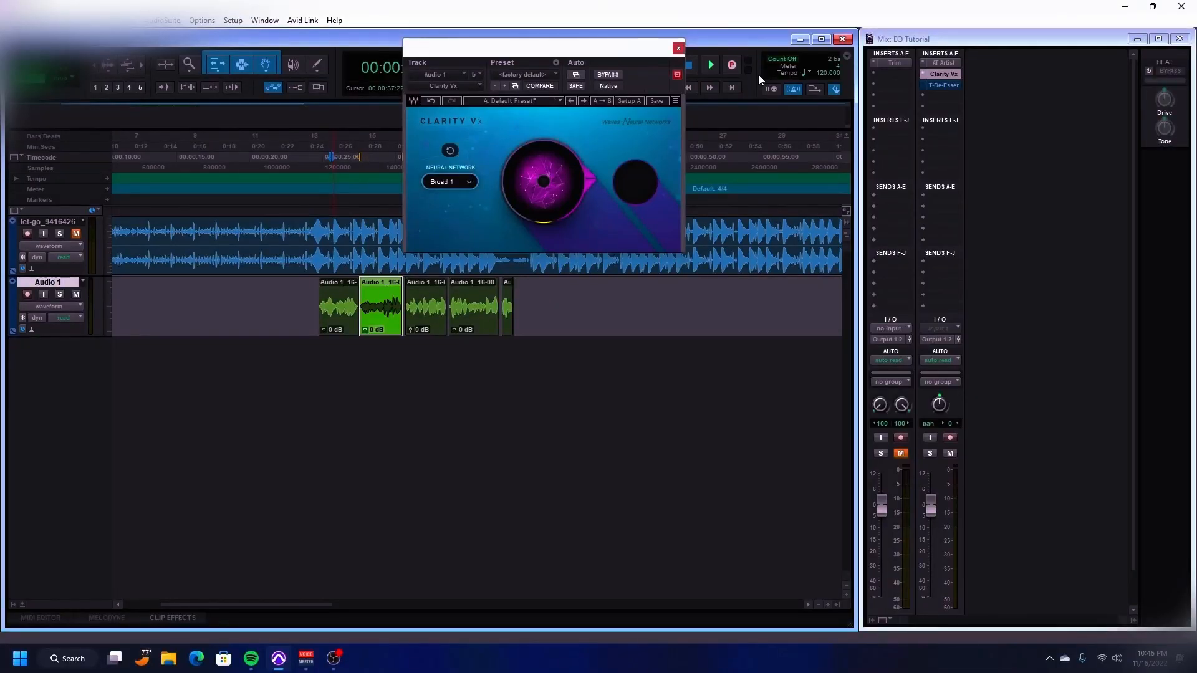
# Step: Take the T-De-Esser insert on Audio 1 out of bypass, close Clarity Vx and open the de-esser
pyautogui.rightClick(948, 85)
pyautogui.click(988, 89)
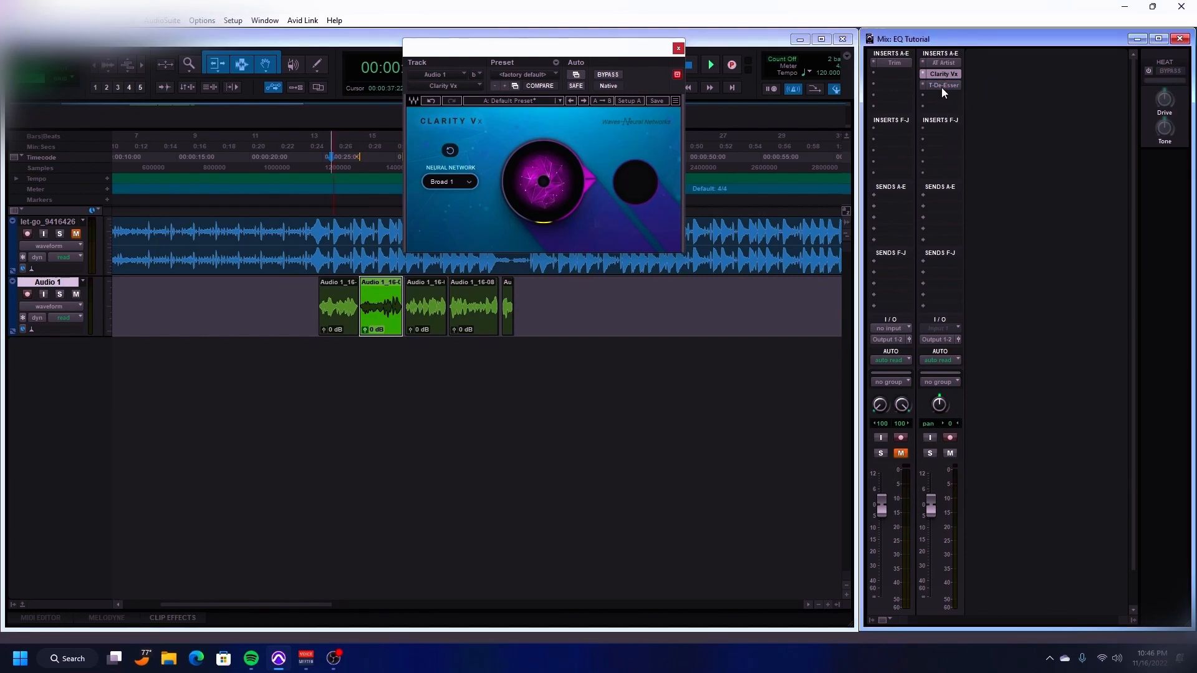
pyautogui.click(680, 48)
pyautogui.click(944, 86)
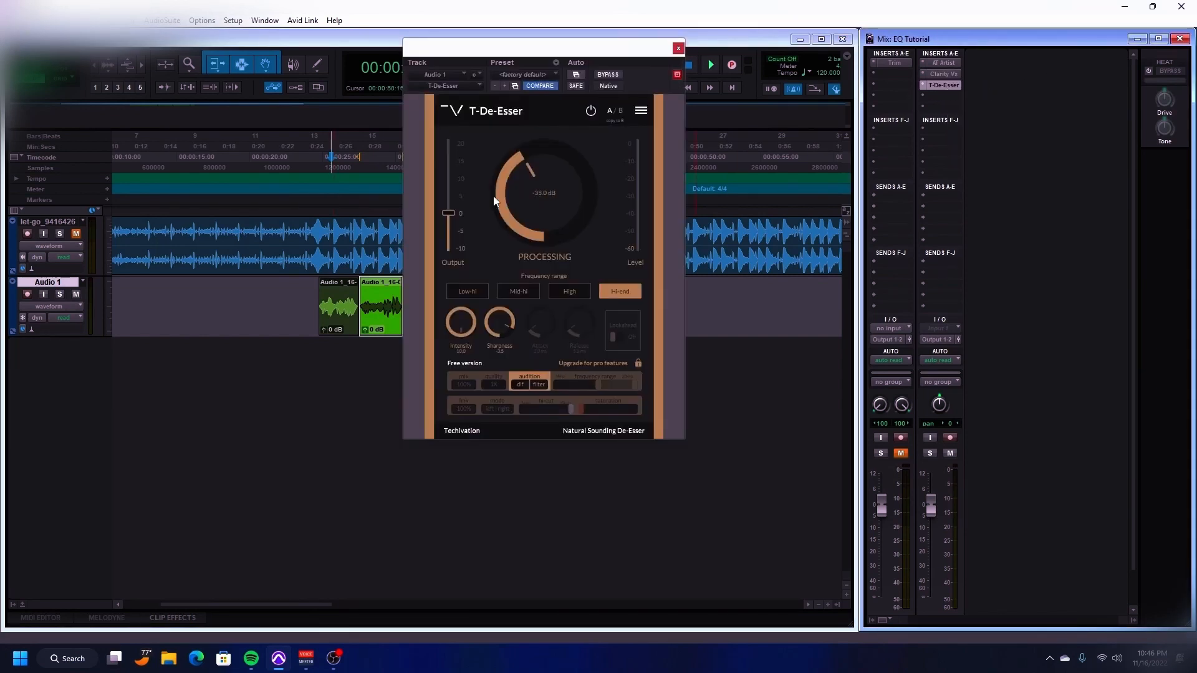
# Step: Insert the F6-RTA equalizer in the slot below T-De-Esser on the Audio 1 track
pyautogui.click(939, 95)
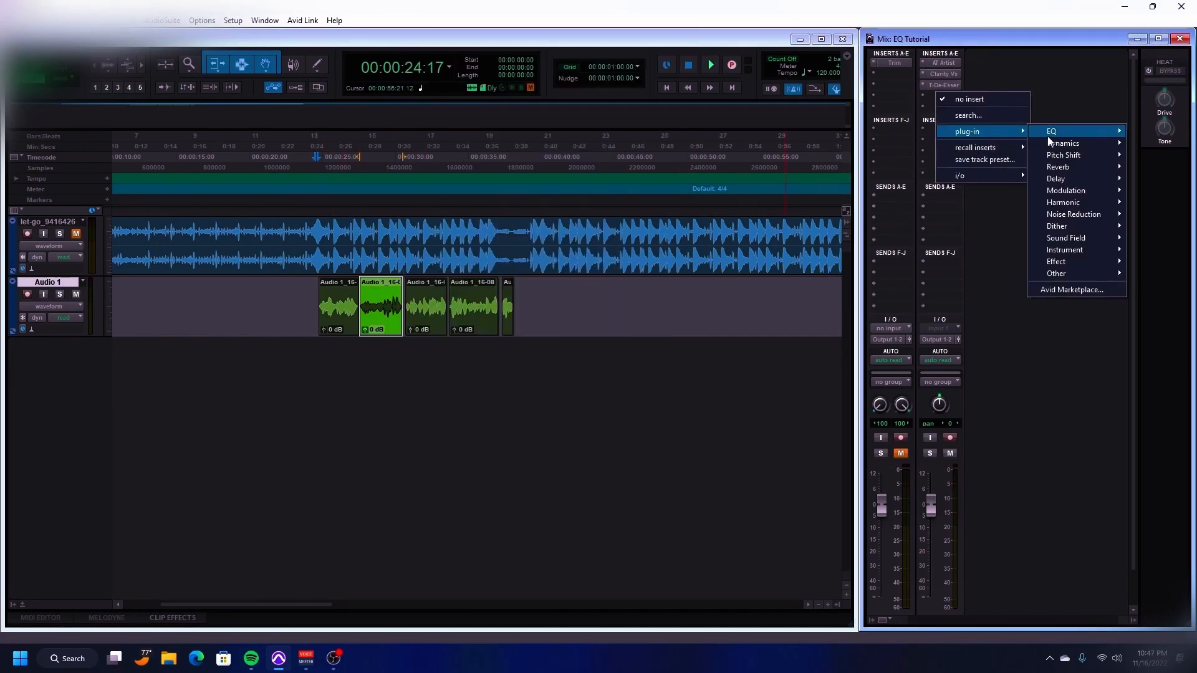
pyautogui.moveTo(1056, 137)
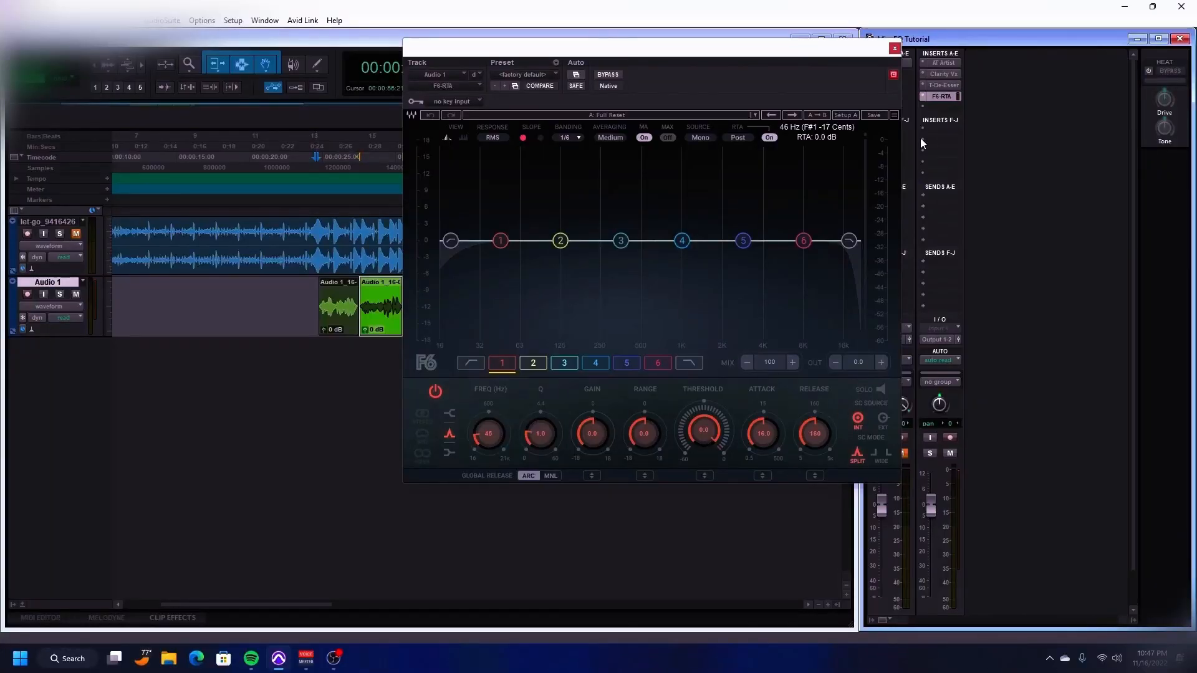
pyautogui.moveTo(1009, 147)
pyautogui.moveTo(1062, 142)
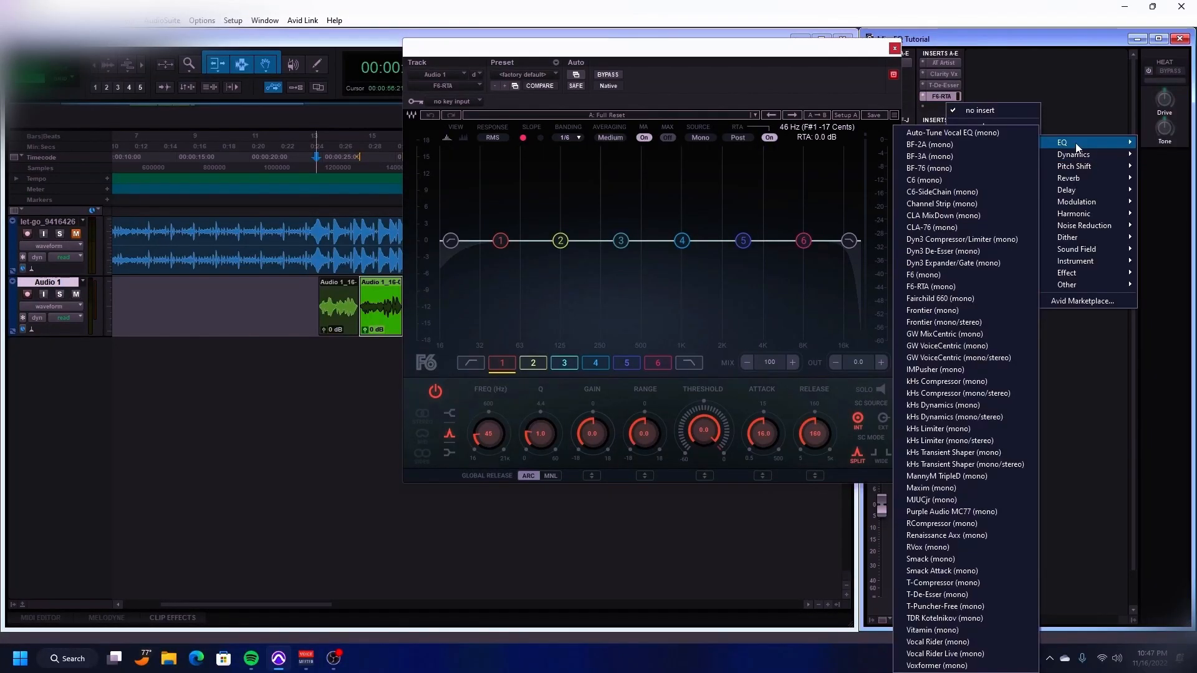
pyautogui.click(955, 202)
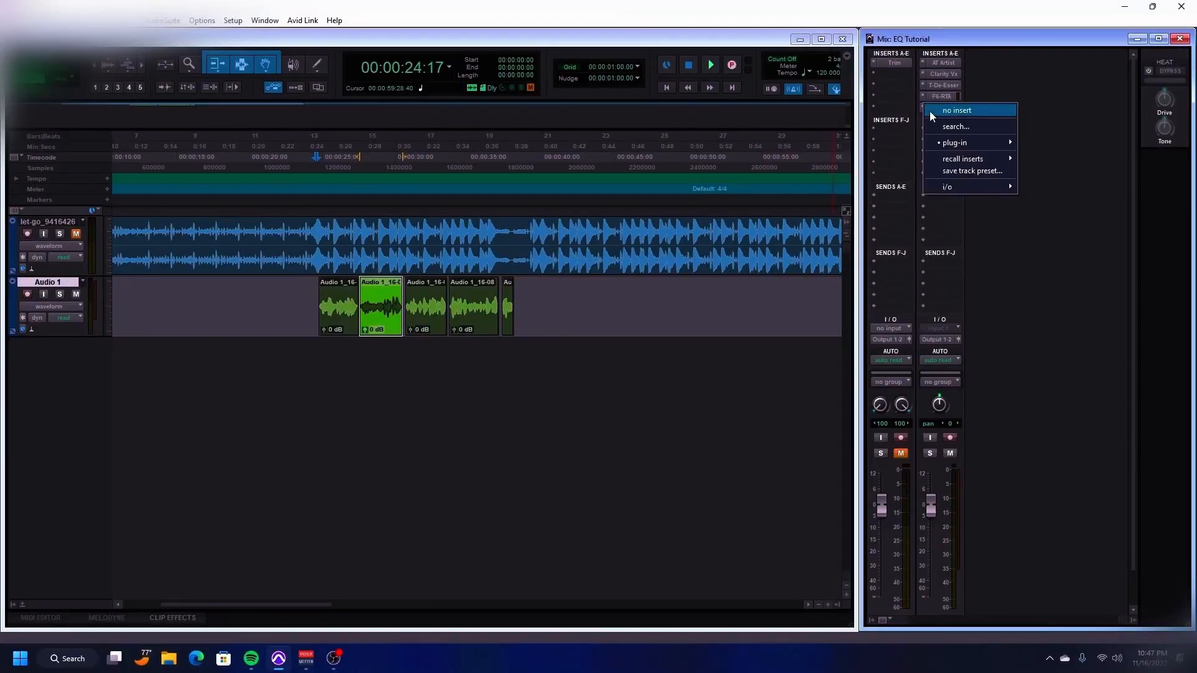
pyautogui.click(930, 111)
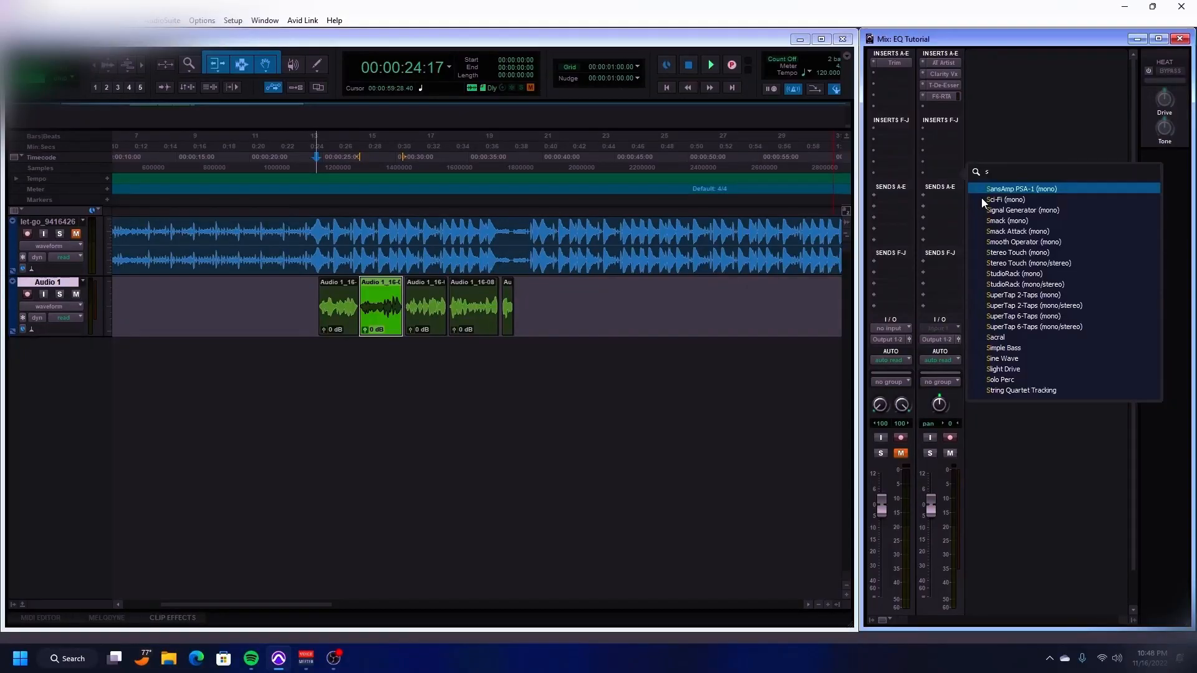
# Step: Search the plug-ins for "spe" and insert MSpectralPan (mono) on the Audio 1 track
pyautogui.write('spr')
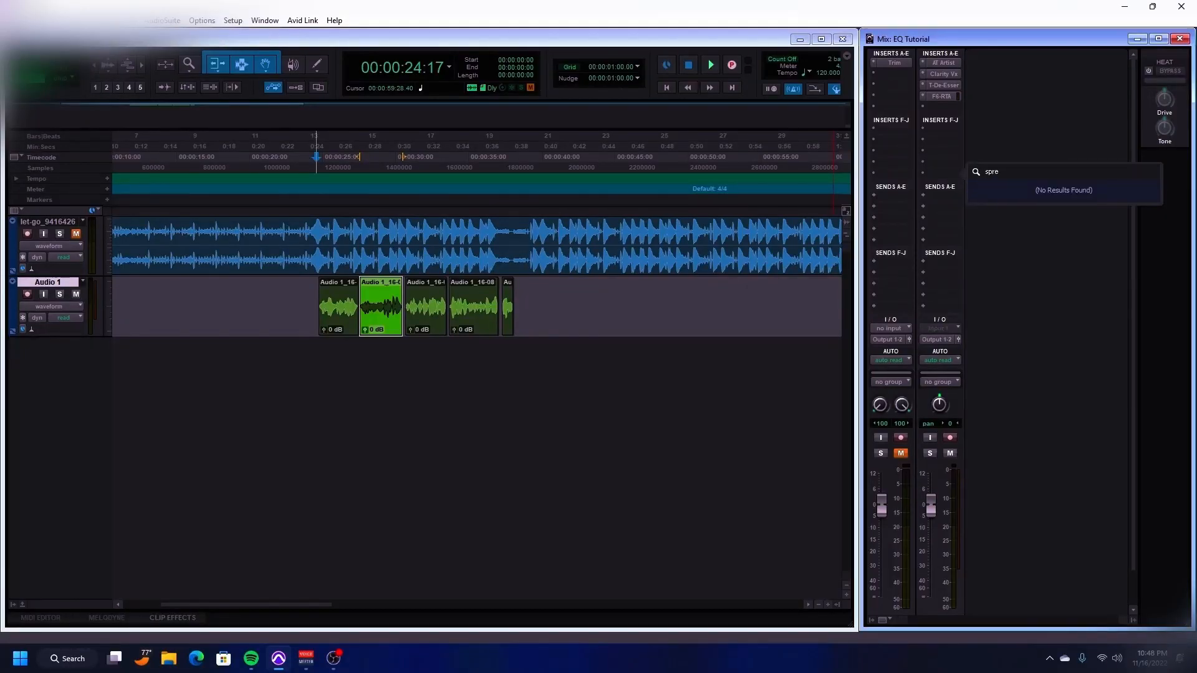
pyautogui.press('BackSpace')
pyautogui.write('e')
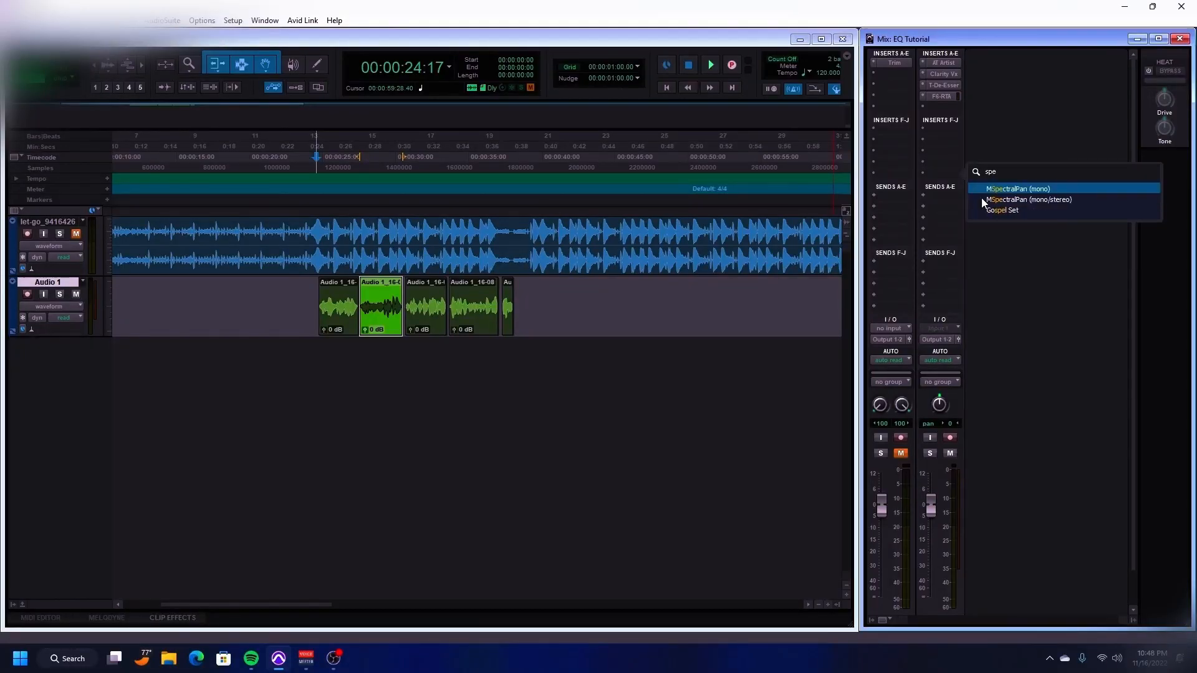
pyautogui.click(1022, 189)
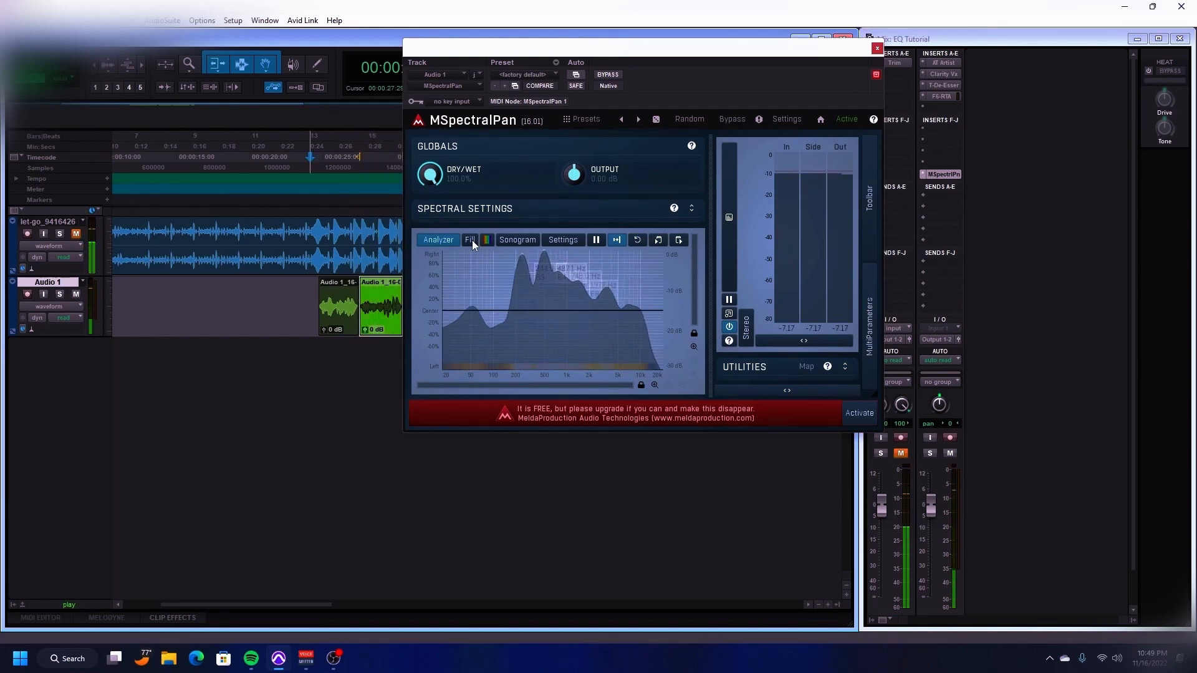
# Step: Play back the vocal and examine its frequency spectrum in the MSpectralPan analyzer
pyautogui.press('space')
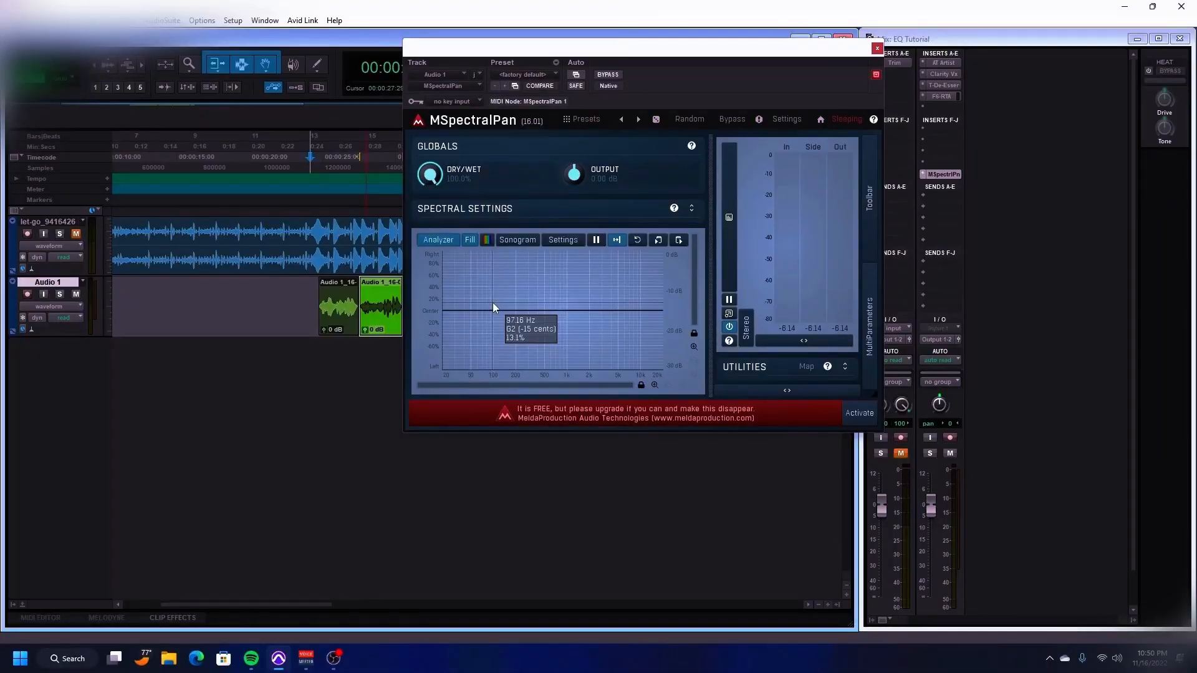
pyautogui.press('space')
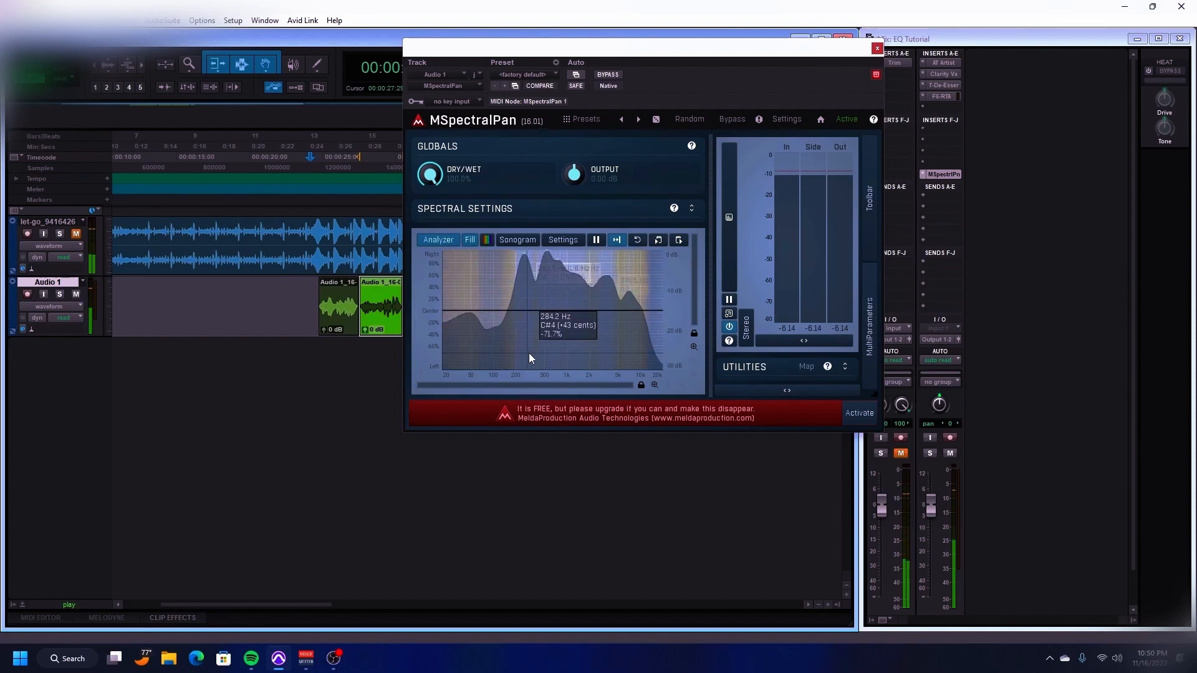
pyautogui.press('space')
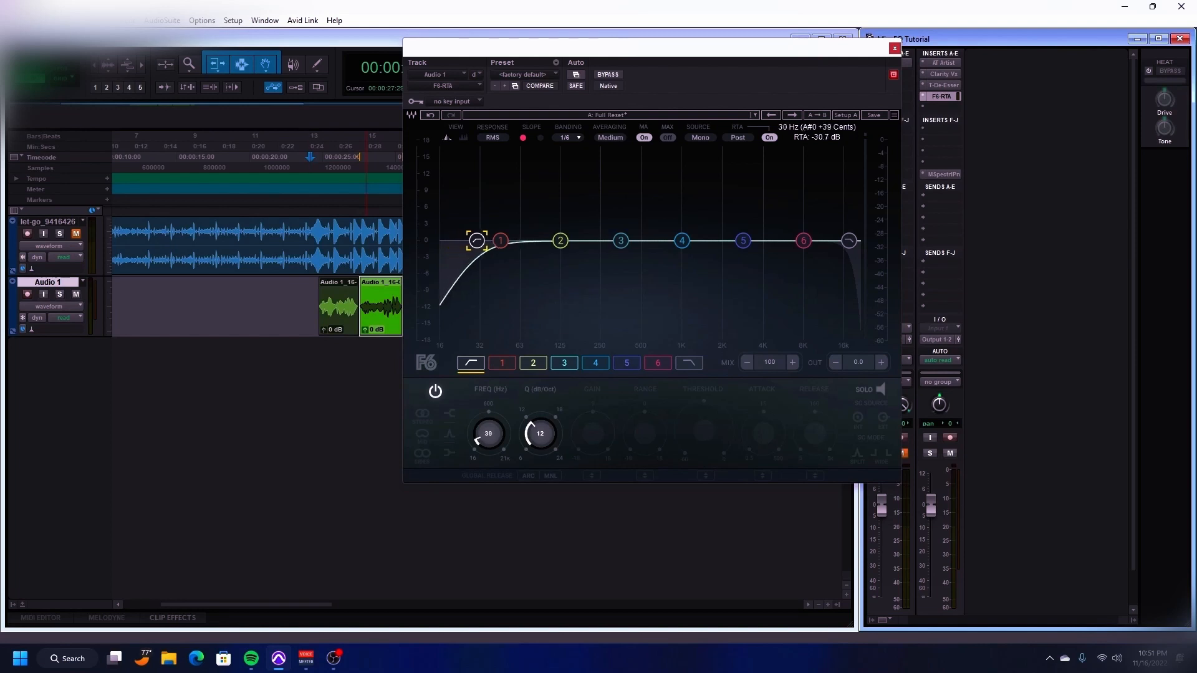
# Step: Set the F6-RTA high-pass filter on Audio 1 to about 87 Hz with a 24 dB/oct slope during playback
pyautogui.moveTo(515, 241); pyautogui.dragTo(524, 240)
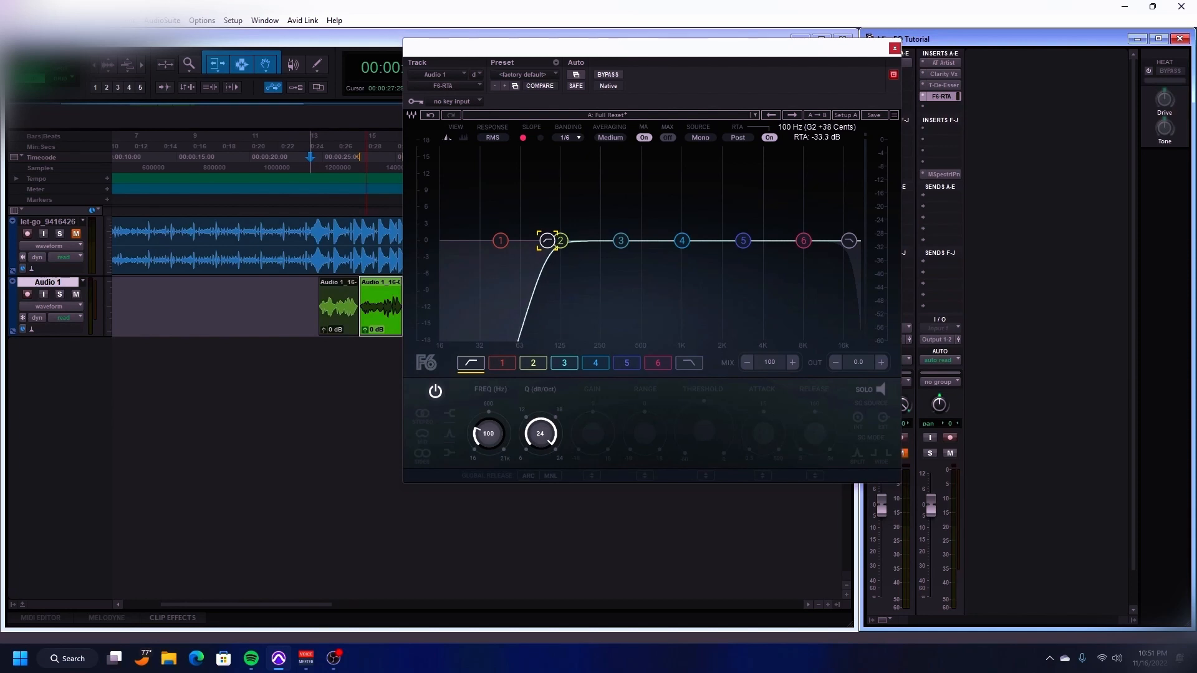
pyautogui.click(320, 165)
pyautogui.press('space')
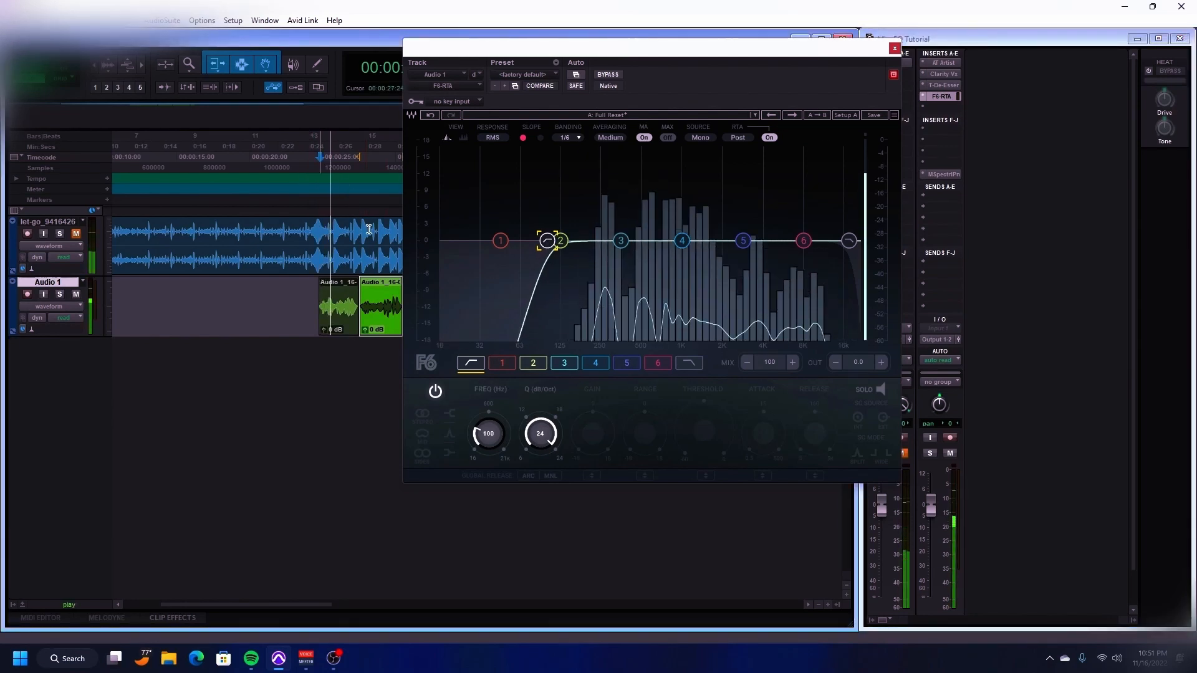
pyautogui.moveTo(557, 244)
pyautogui.mouseDown()
pyautogui.moveTo(502, 243)
pyautogui.moveTo(540, 240)
pyautogui.mouseUp()
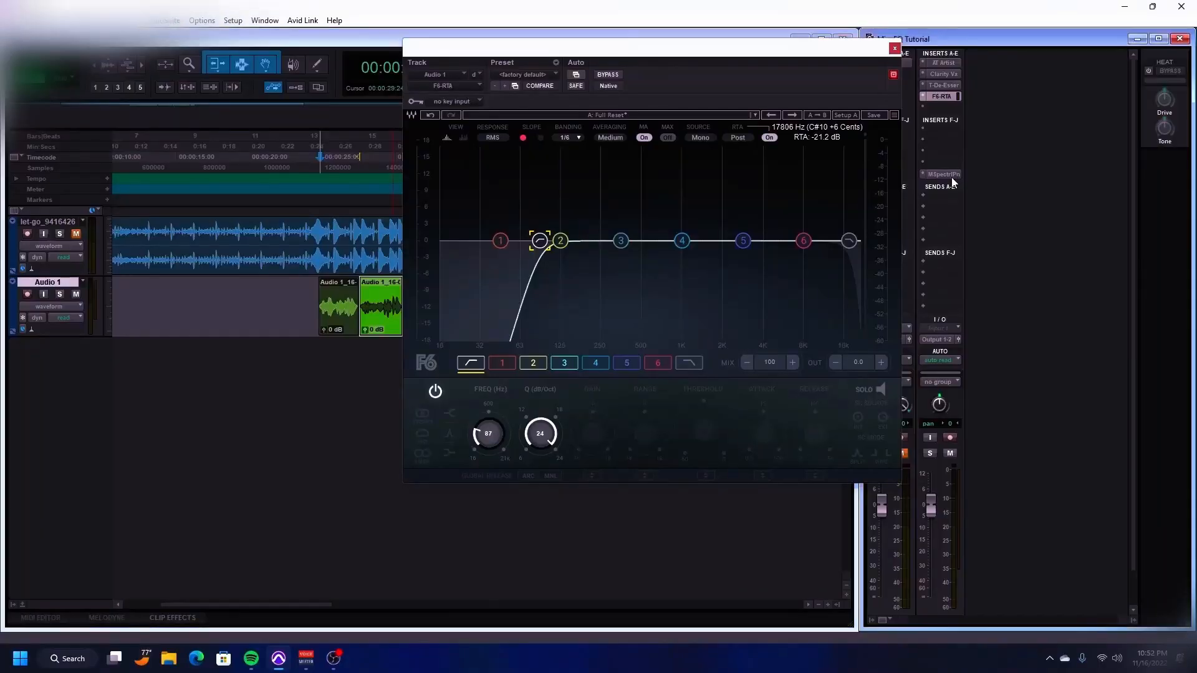
# Step: Check the spectrum of the filtered vocal in MSpectralPan during playback, then close the analyzer
pyautogui.click(949, 176)
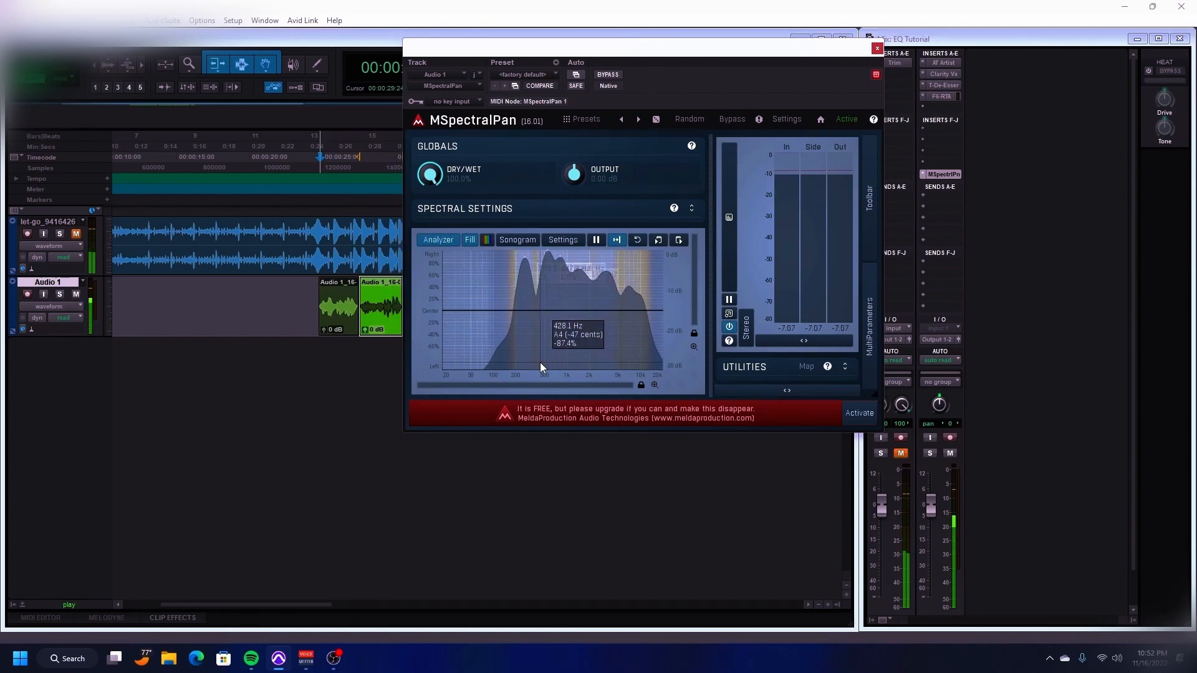
pyautogui.press('space')
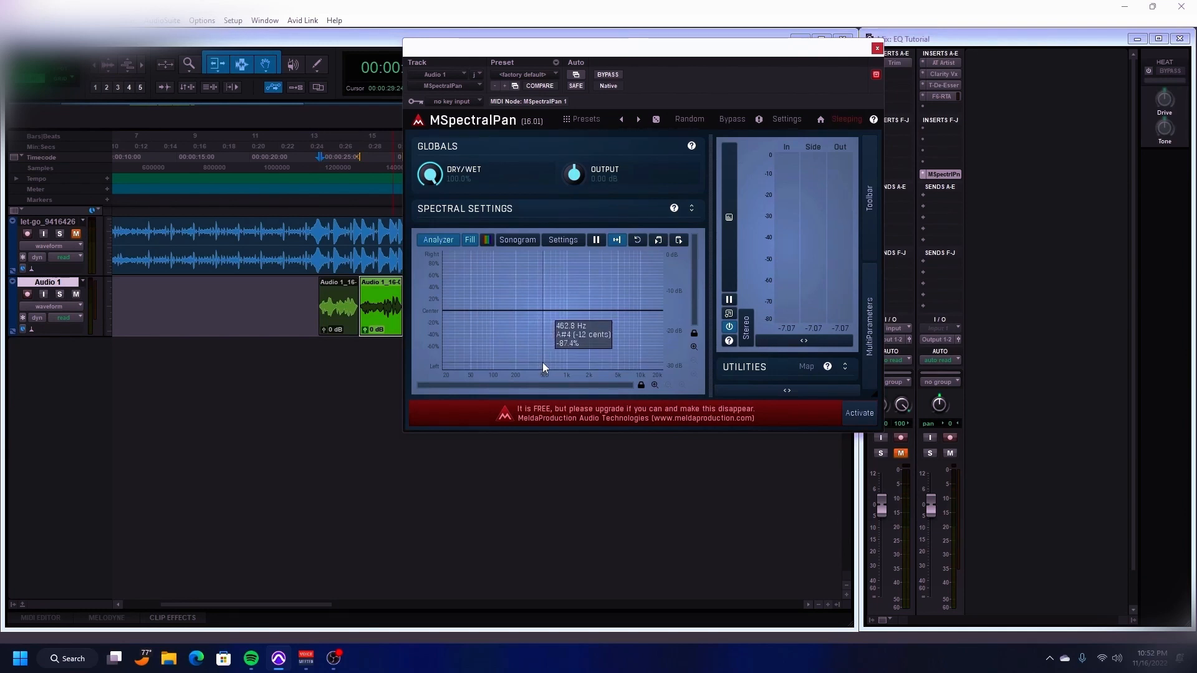
pyautogui.click(877, 49)
# Step: Shape F6-RTA band 1 into a cut at about 407 Hz with Q 1.7 and about -3.9 dB gain
pyautogui.click(943, 97)
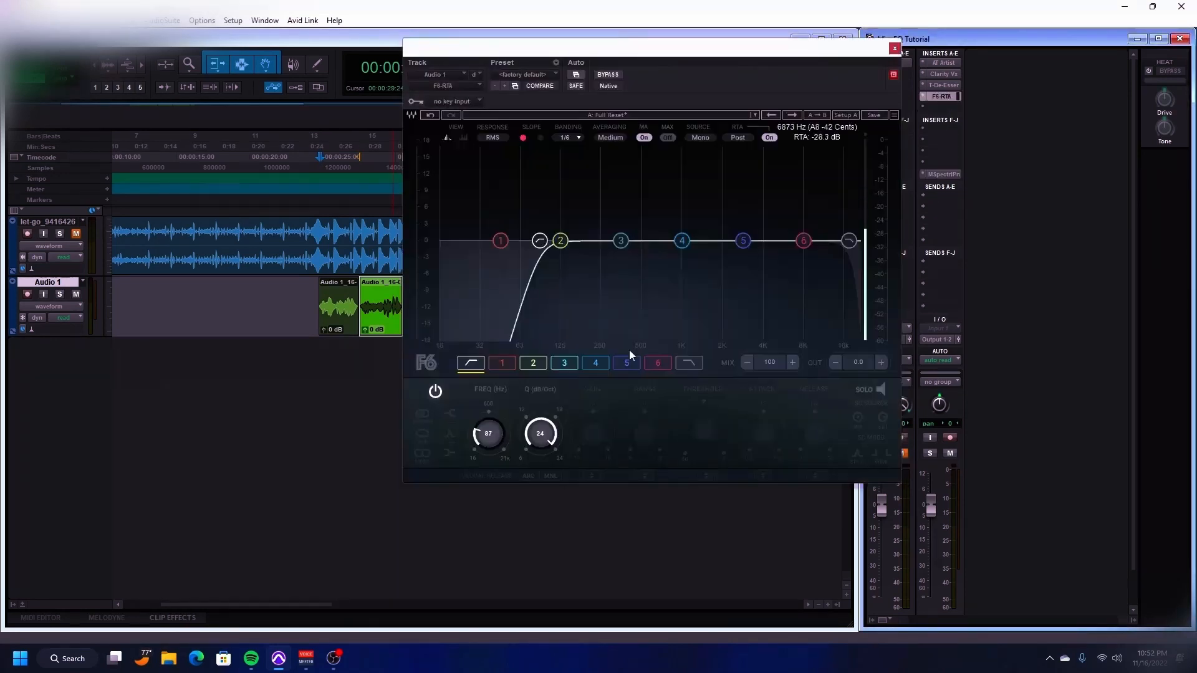
pyautogui.moveTo(503, 247); pyautogui.dragTo(550, 247)
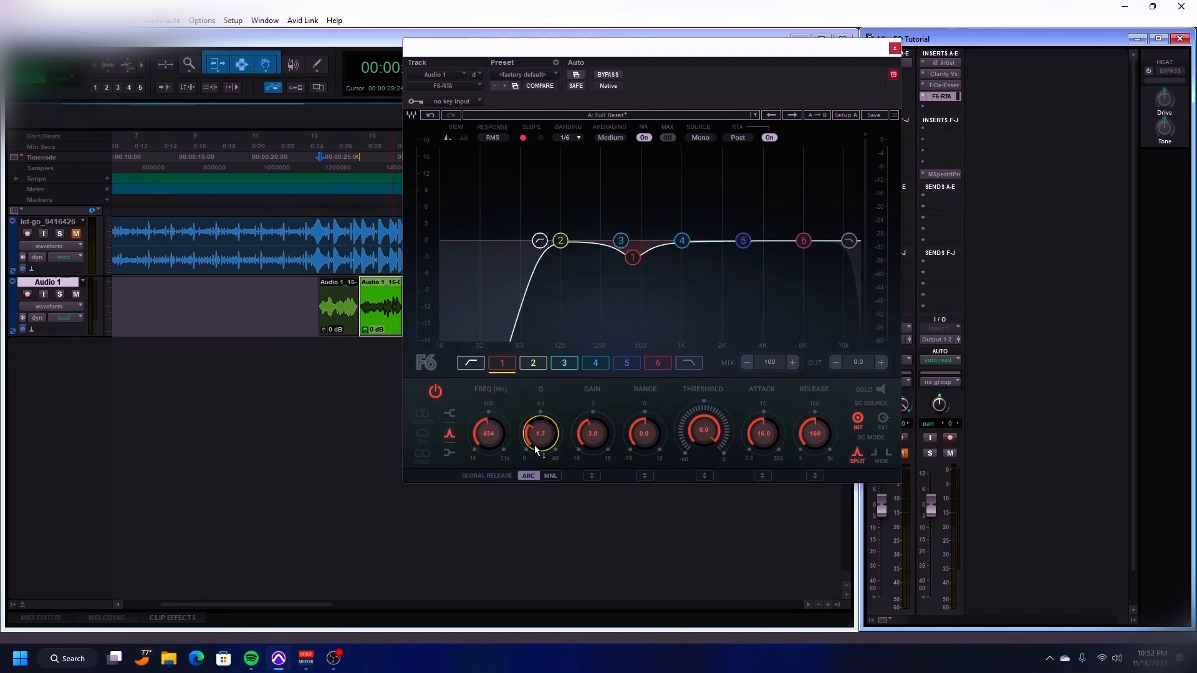
pyautogui.press('space')
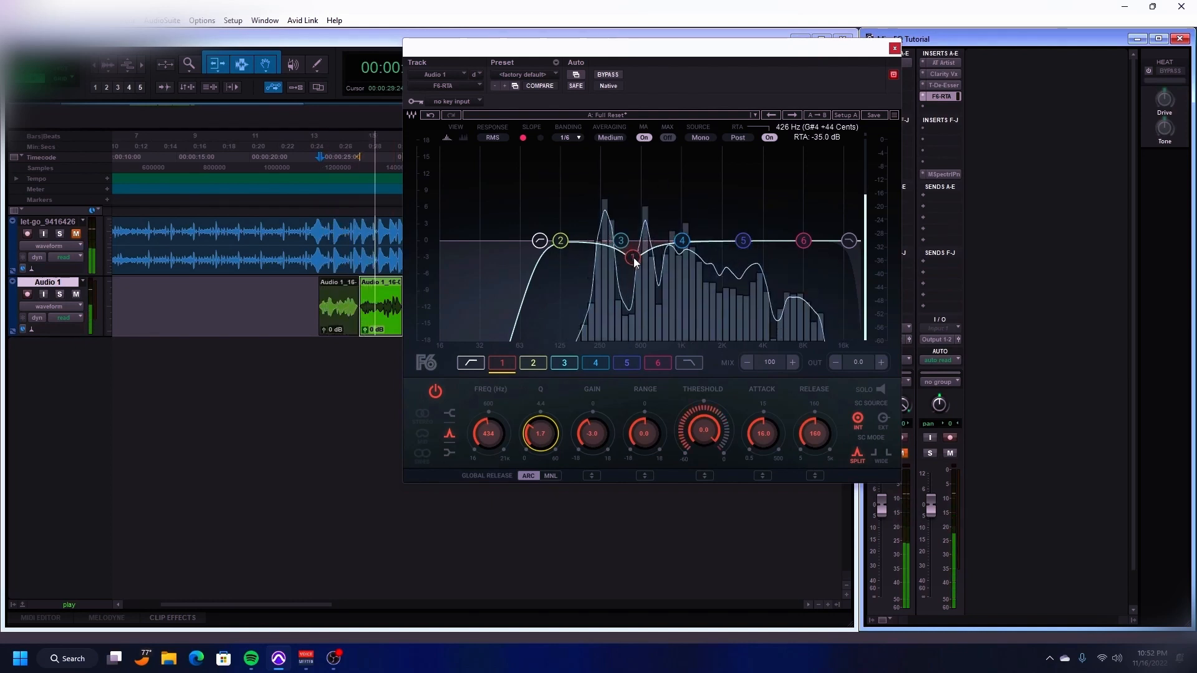
pyautogui.moveTo(633, 258)
pyautogui.mouseDown()
pyautogui.moveTo(621, 253)
pyautogui.moveTo(629, 263)
pyautogui.mouseUp()
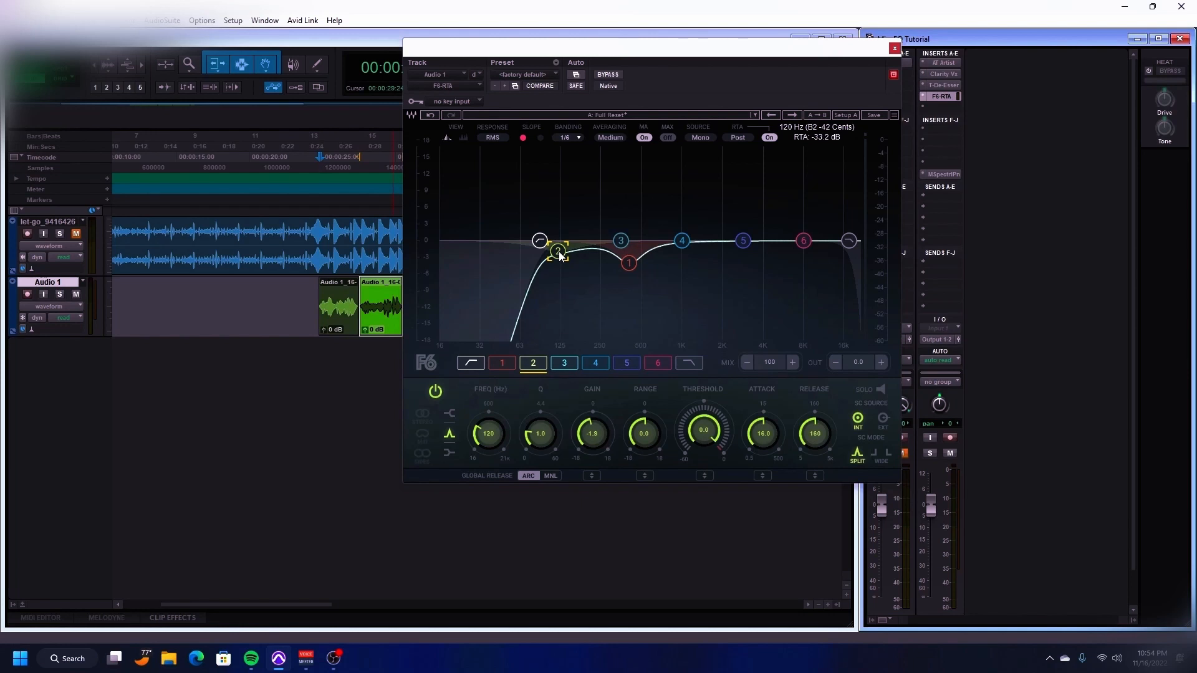
# Step: Set F6-RTA band 2 to 123 Hz, gain -2.2, range -1.5, threshold -26.9 and attack 10.3, and adjust its release
pyautogui.press('space')
pyautogui.moveTo(560, 253); pyautogui.dragTo(564, 253)
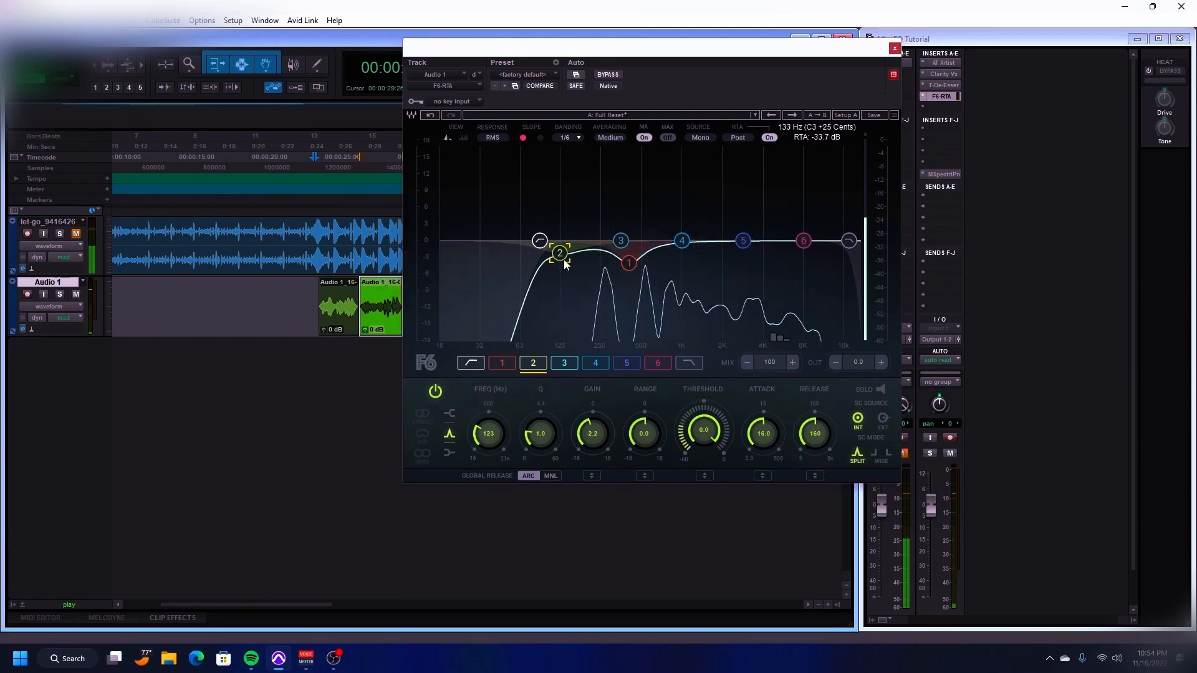
pyautogui.moveTo(701, 436); pyautogui.dragTo(700, 470)
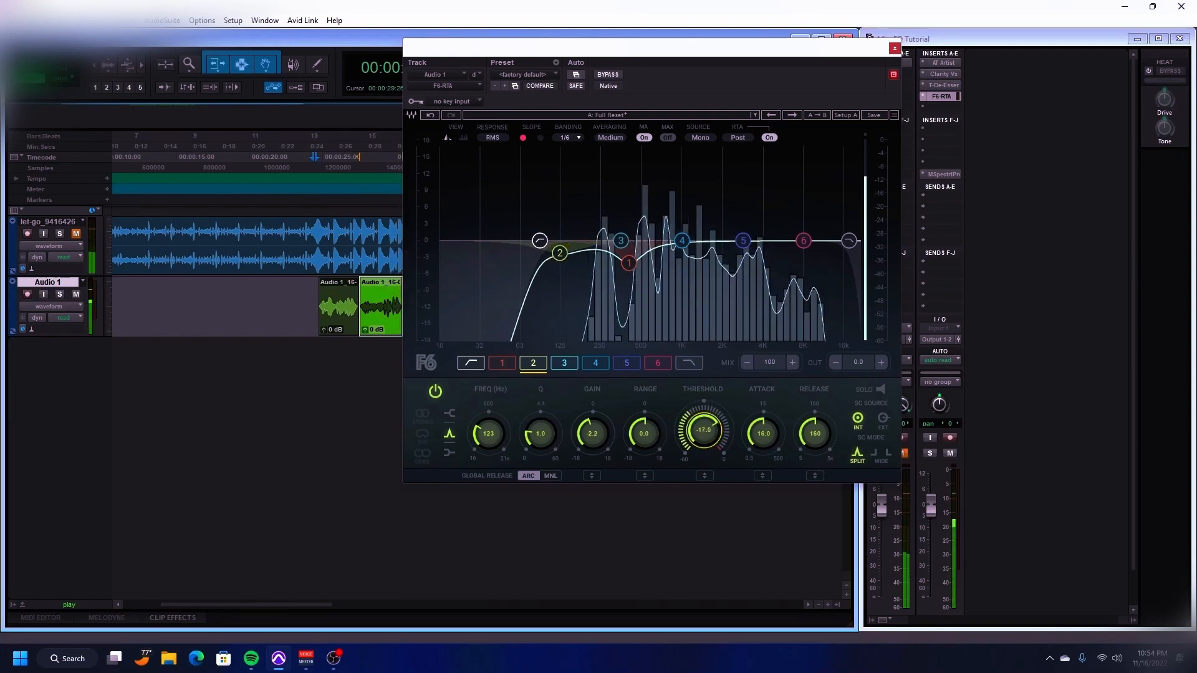
pyautogui.moveTo(644, 435); pyautogui.dragTo(704, 429)
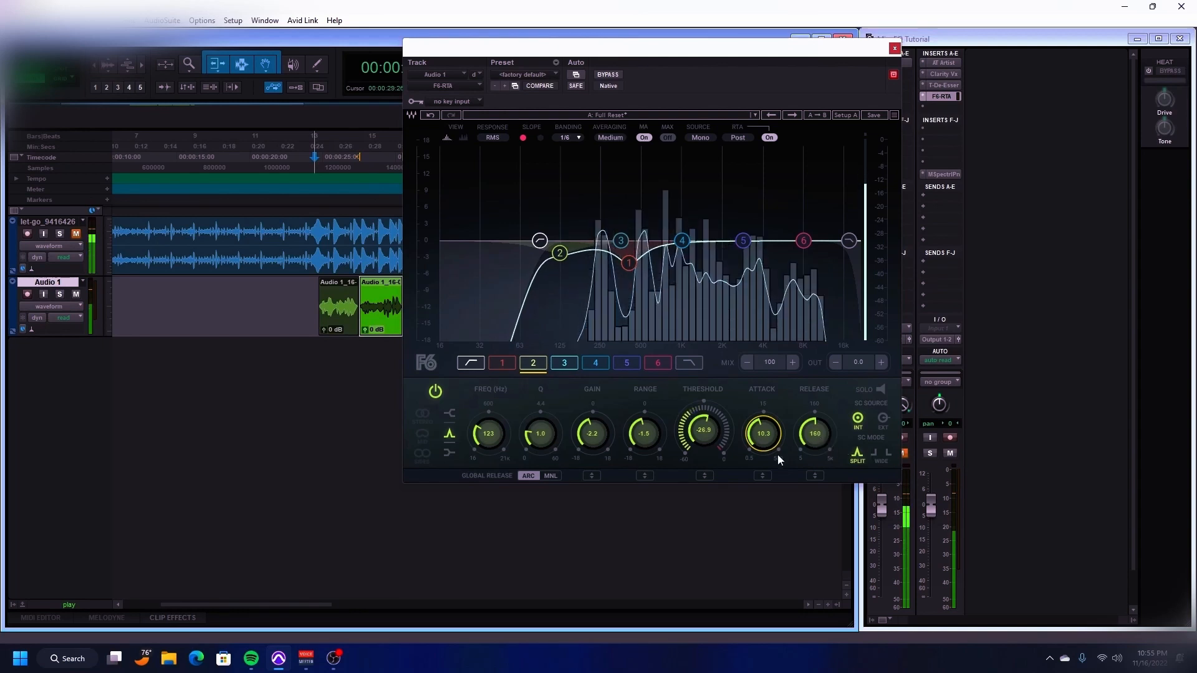
pyautogui.moveTo(815, 434); pyautogui.dragTo(815, 451)
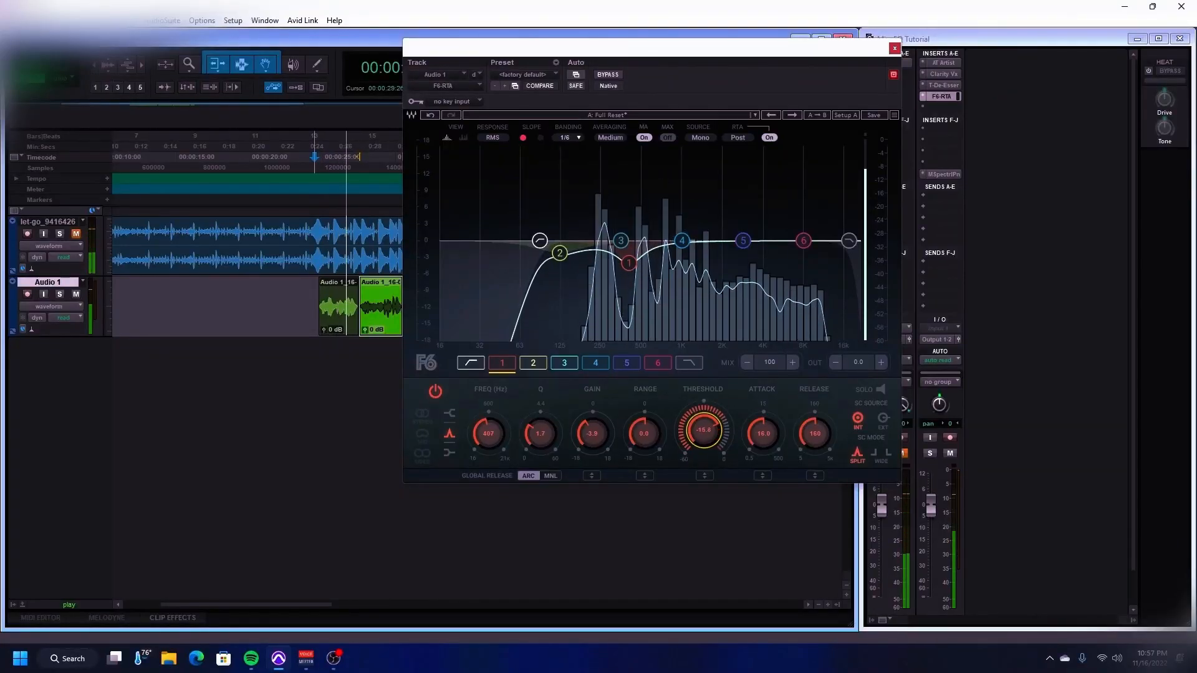
# Step: Set F6-RTA band 1 dynamics to range -1.3, threshold -17.5, attack 13.5 and release 140, and stop playback
pyautogui.moveTo(703, 429); pyautogui.dragTo(644, 439)
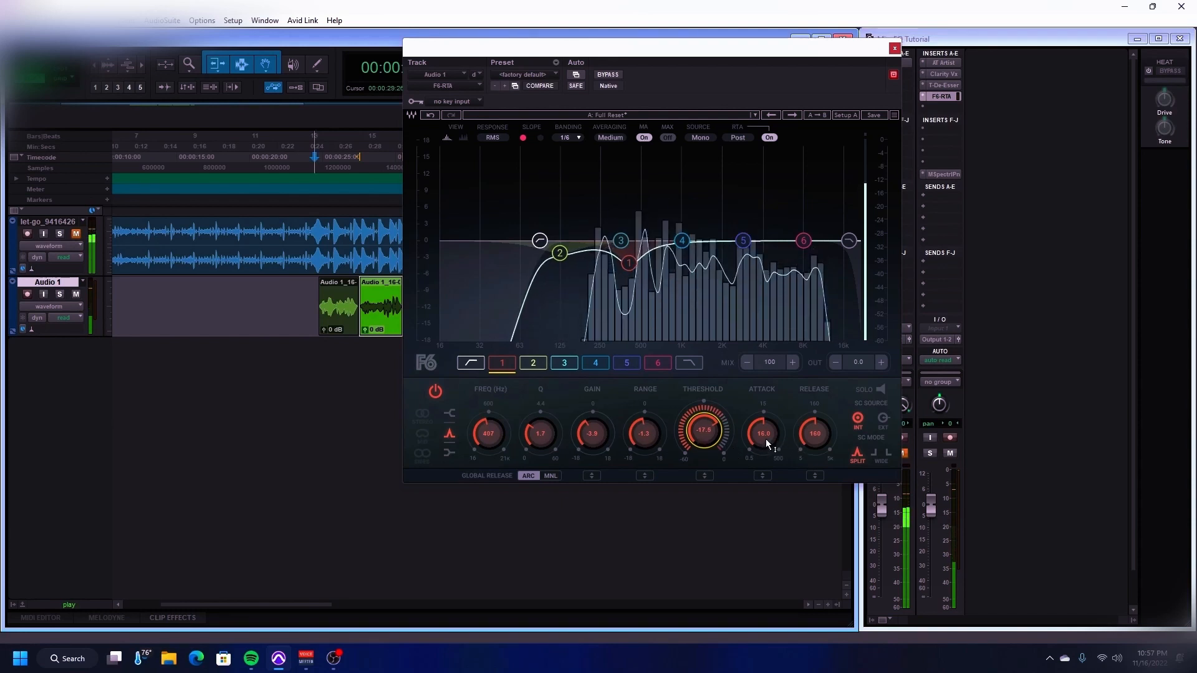
pyautogui.moveTo(762, 437); pyautogui.dragTo(762, 441)
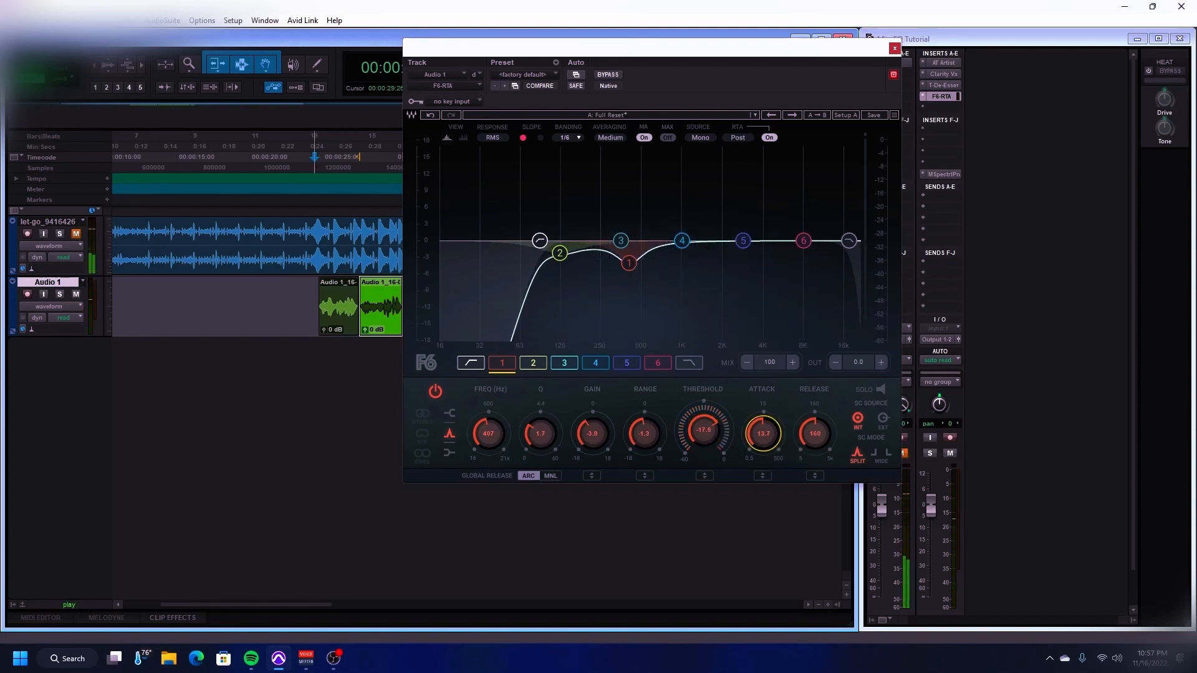
pyautogui.moveTo(763, 434); pyautogui.dragTo(813, 441)
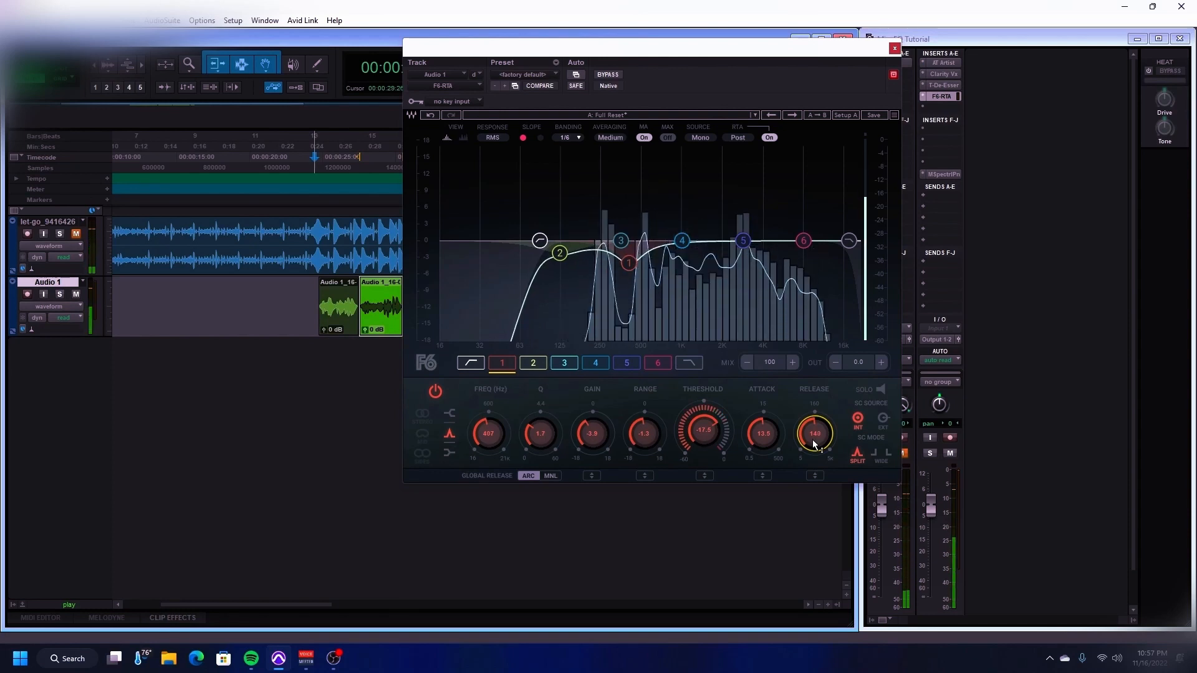
pyautogui.press('space')
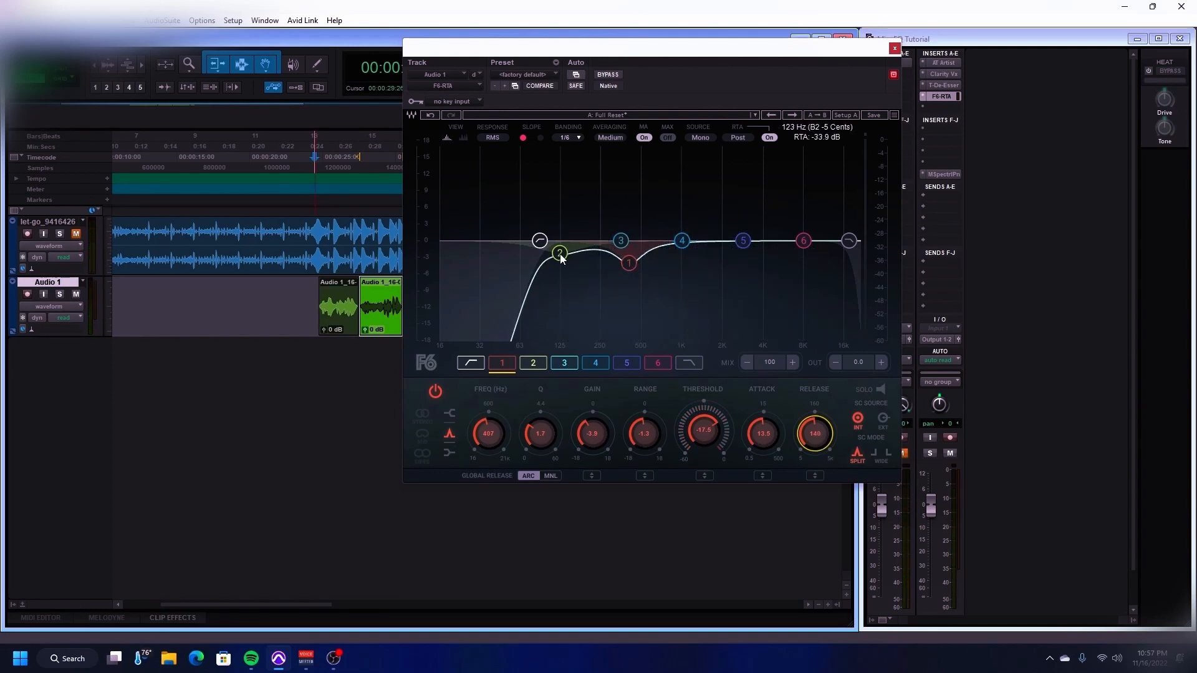
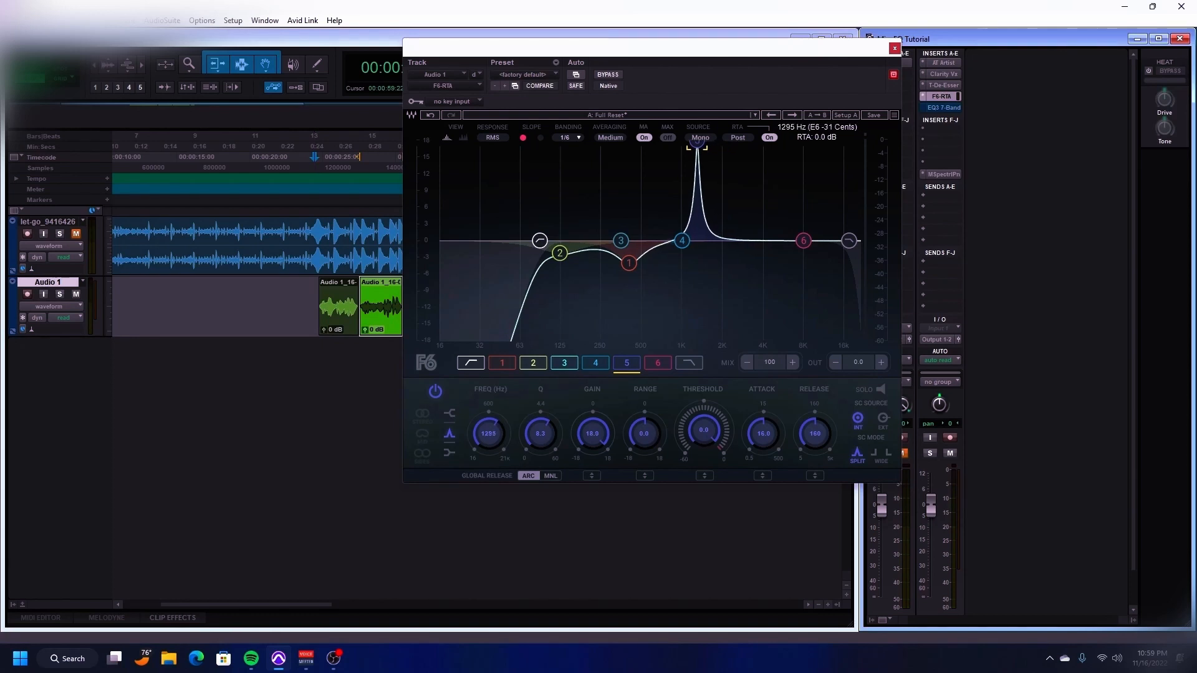
# Step: Sweep F6-RTA band 5 as a narrow boost, then turn it into a -2.0 dB cut at about 718 Hz
pyautogui.press('space')
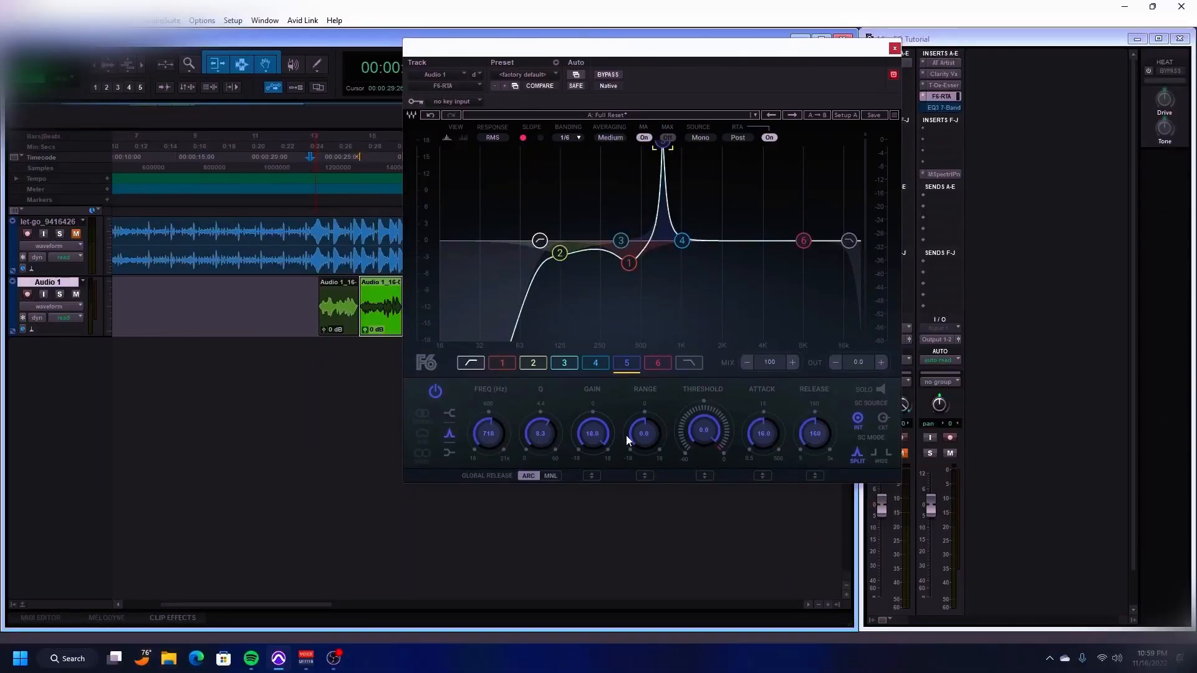
pyautogui.moveTo(592, 440); pyautogui.dragTo(592, 474)
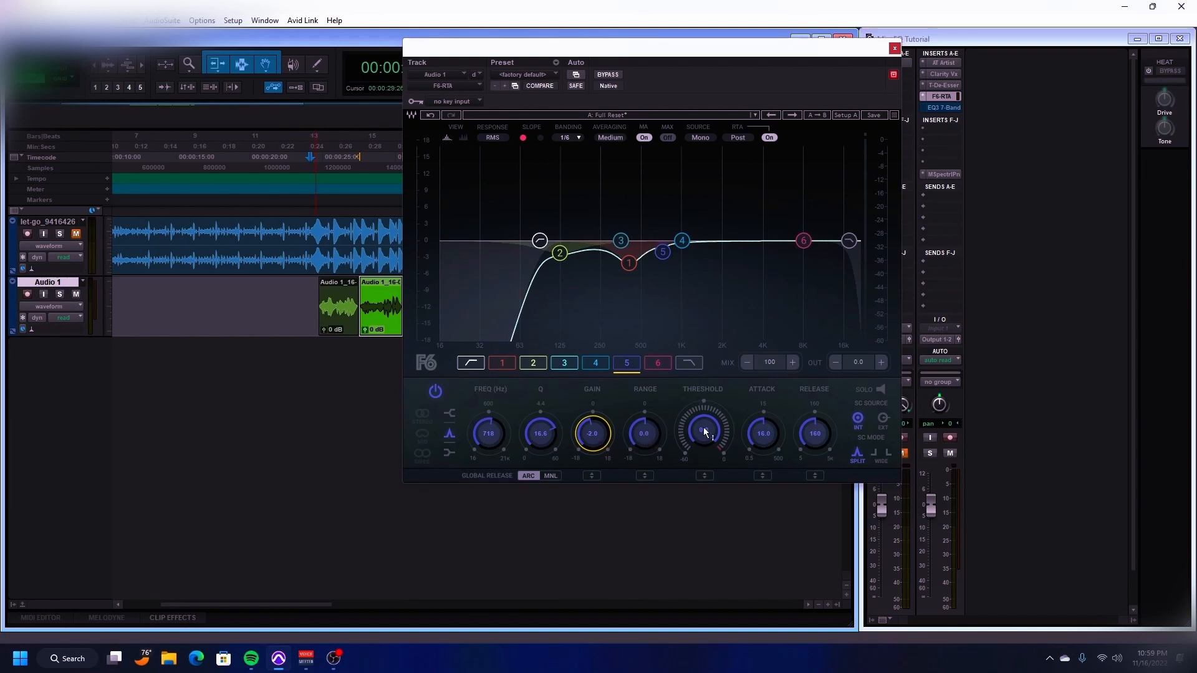
# Step: Set F6-RTA band 5 to threshold -28.5, range -2.3 and gain -2.3 during playback, and pull band 4 up as a boost
pyautogui.moveTo(714, 428); pyautogui.dragTo(713, 434)
pyautogui.press('space')
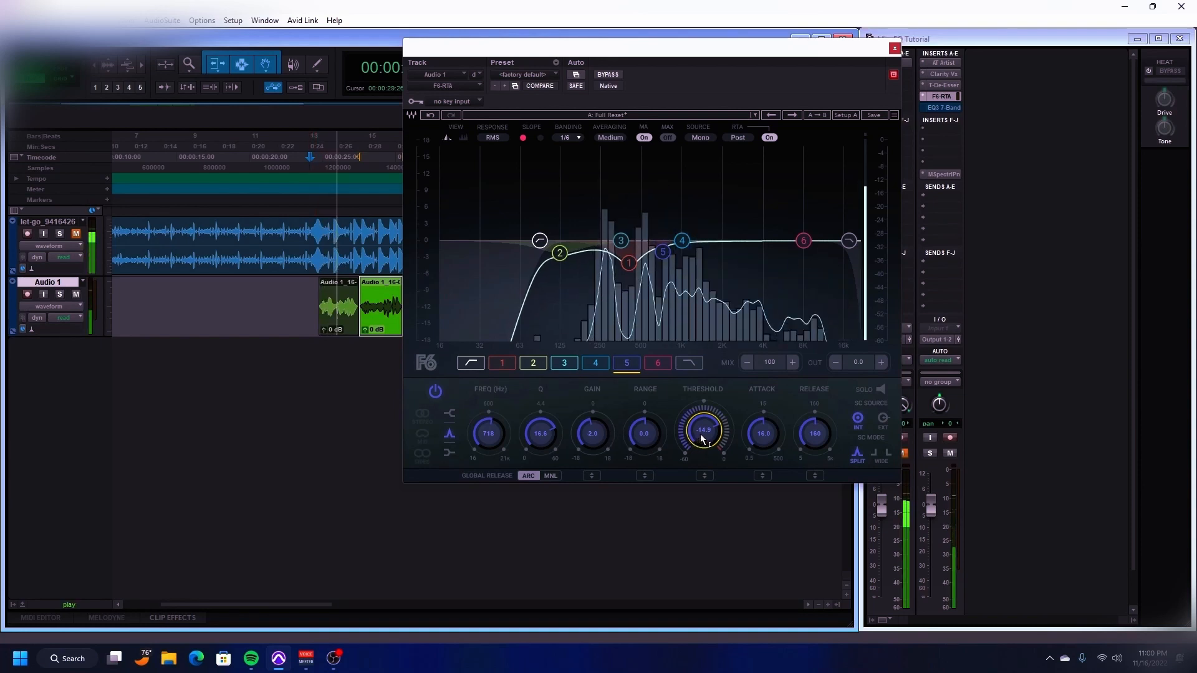
pyautogui.moveTo(644, 436); pyautogui.dragTo(698, 440)
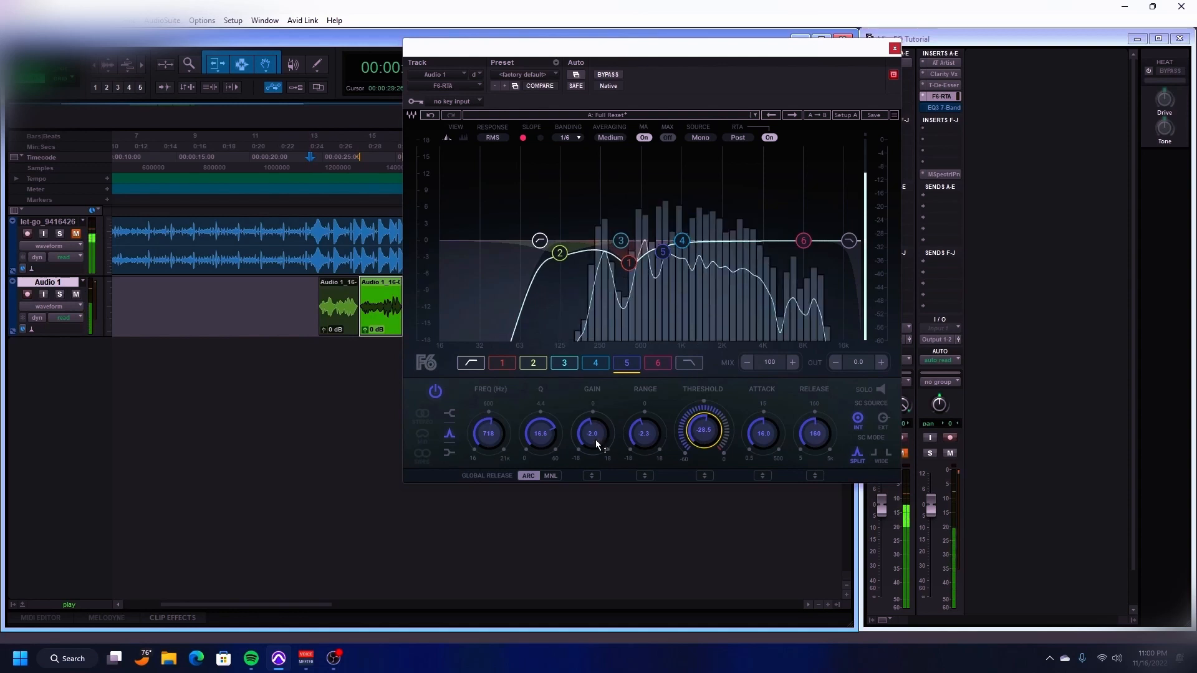
pyautogui.click(596, 440)
pyautogui.moveTo(596, 439); pyautogui.dragTo(597, 444)
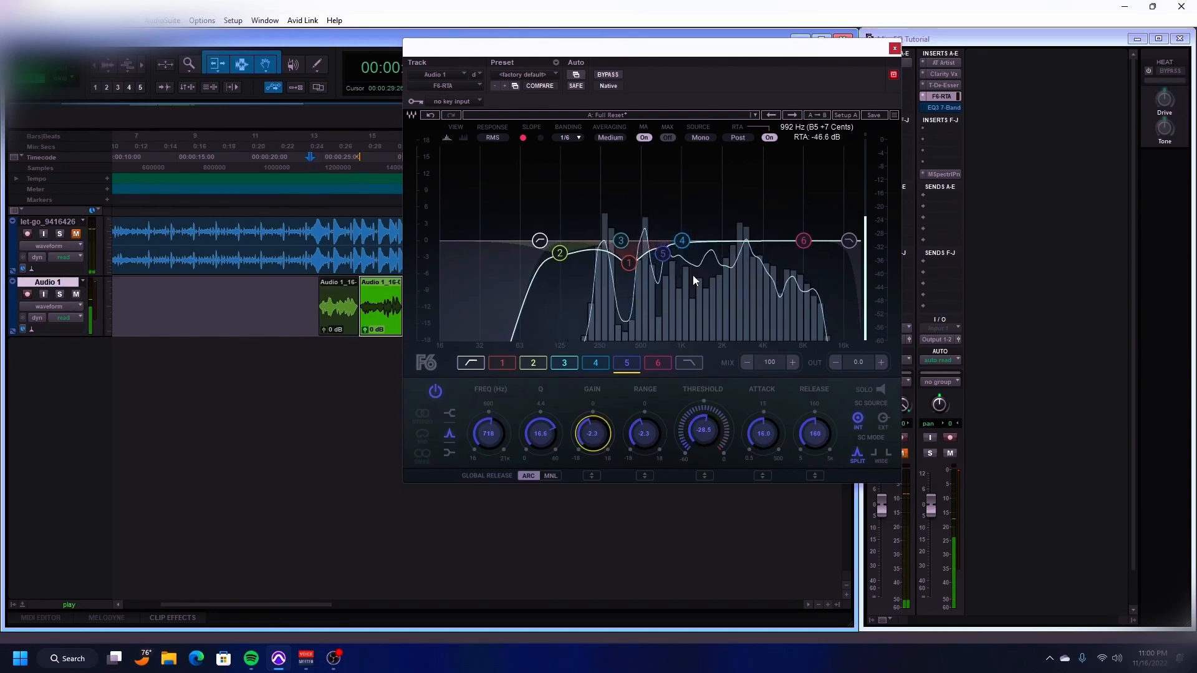
pyautogui.moveTo(682, 241); pyautogui.dragTo(742, 142)
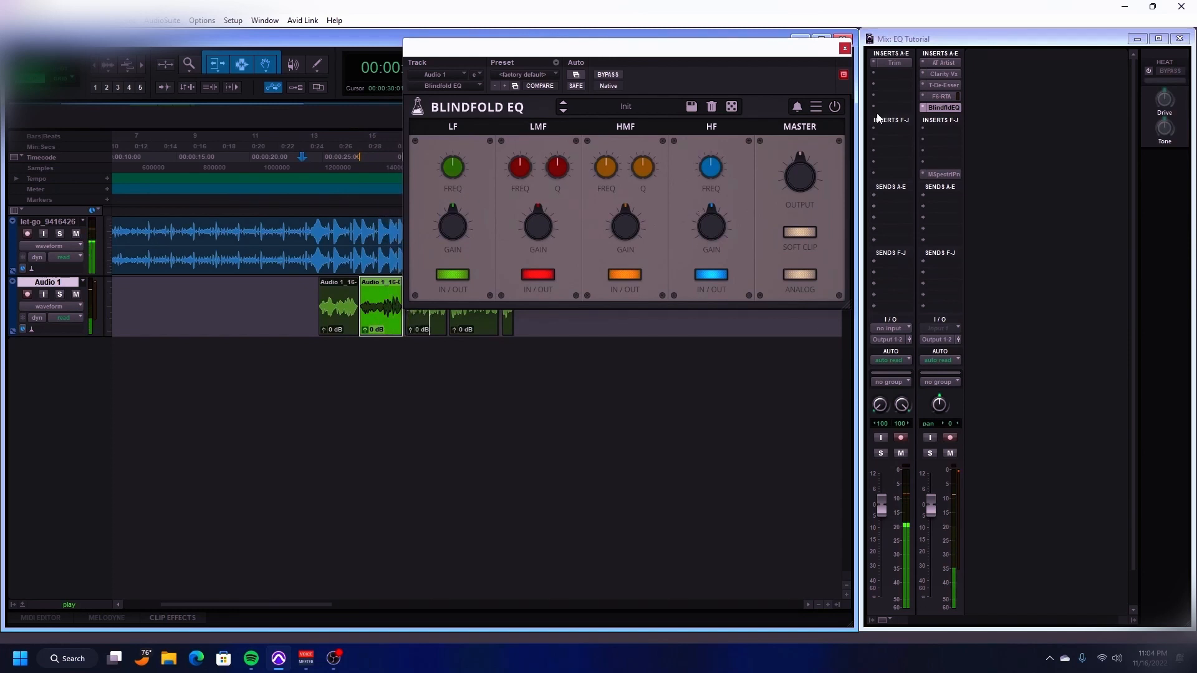
# Step: Lower the Trim gain on the instrumental track to -9.0 dB and close the plug-in window
pyautogui.click(898, 65)
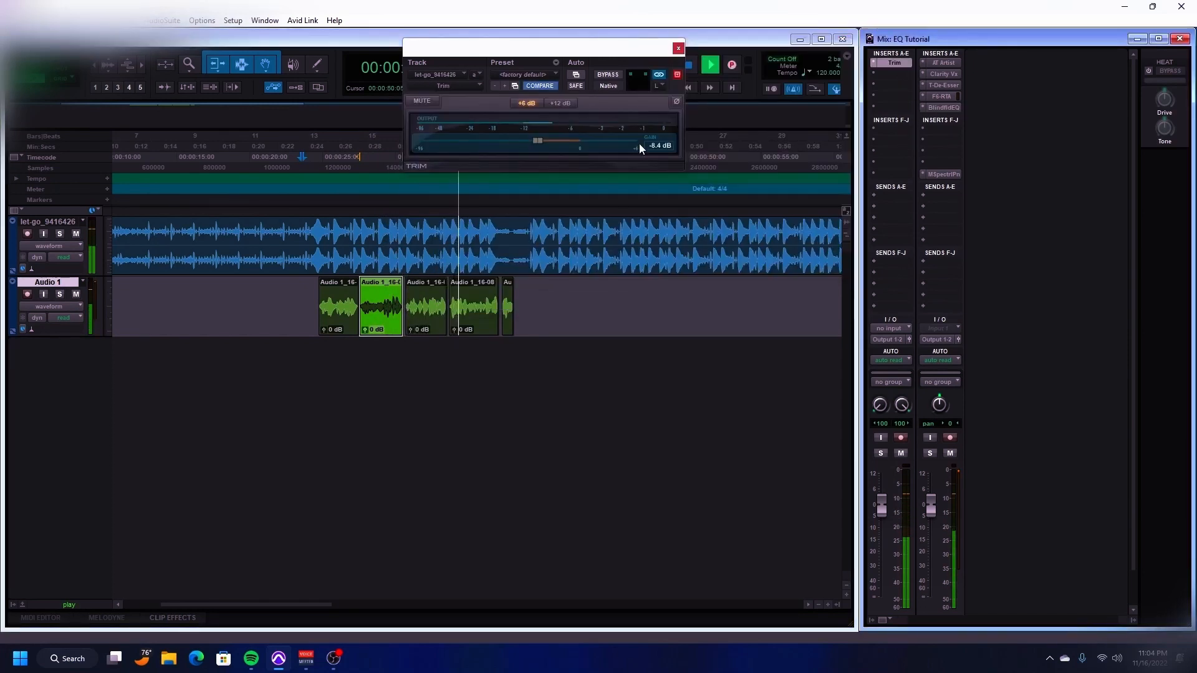
pyautogui.moveTo(535, 143); pyautogui.dragTo(532, 142)
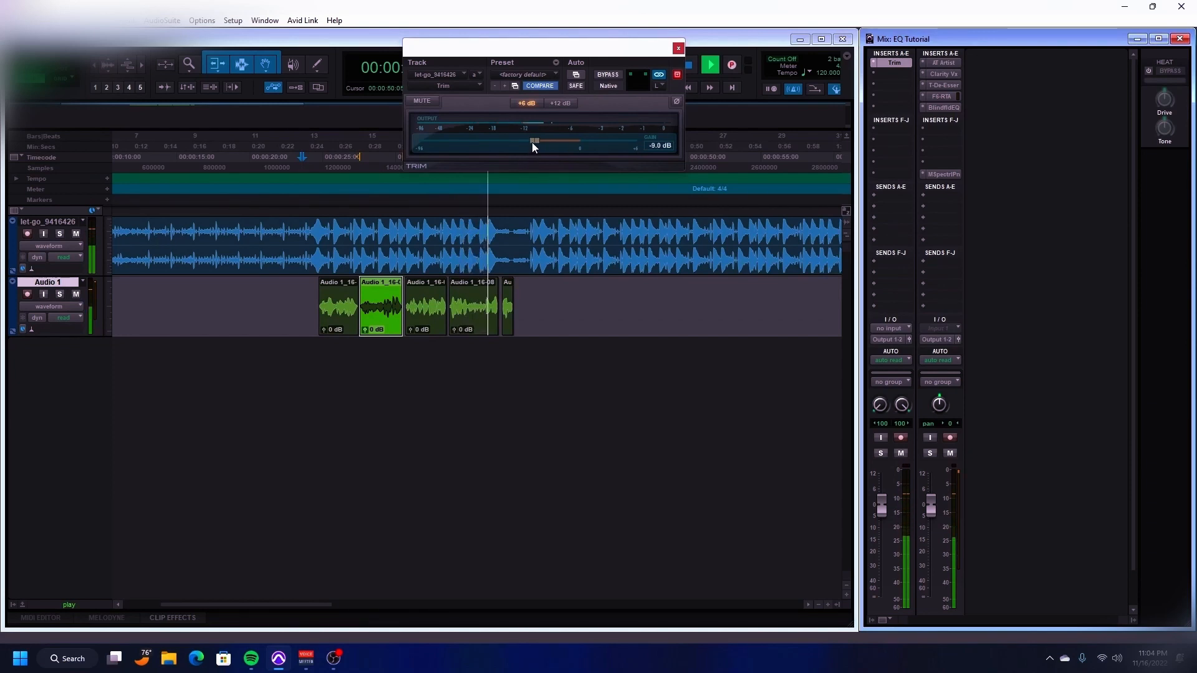
pyautogui.click(680, 49)
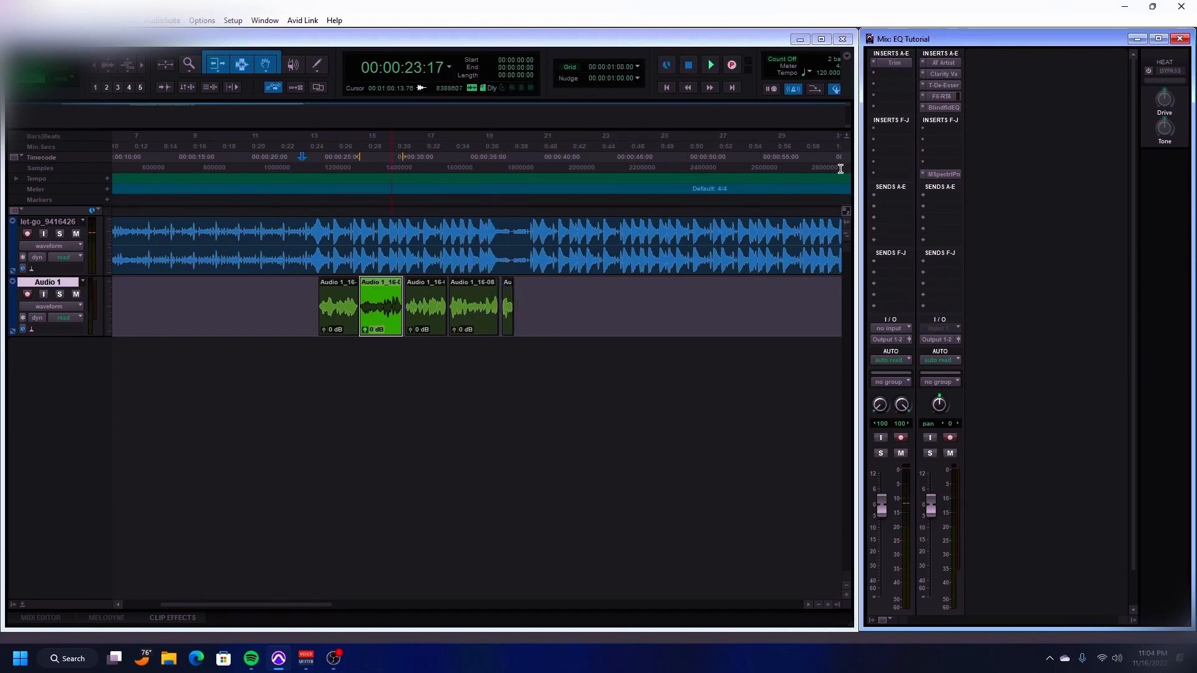
# Step: Open Blindfold EQ on Audio 1 away from the tracks, and give its LF band a slight gain cut at a lower frequency
pyautogui.click(943, 108)
pyautogui.moveTo(716, 61); pyautogui.dragTo(906, 102)
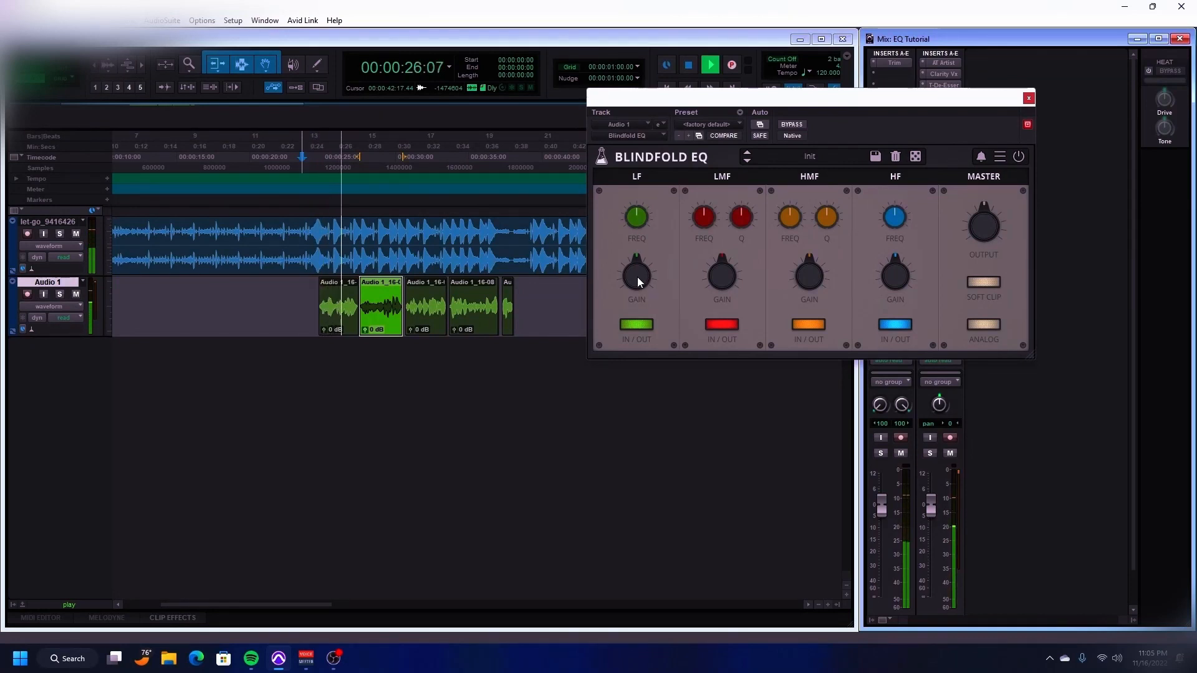
pyautogui.moveTo(637, 278); pyautogui.dragTo(635, 288)
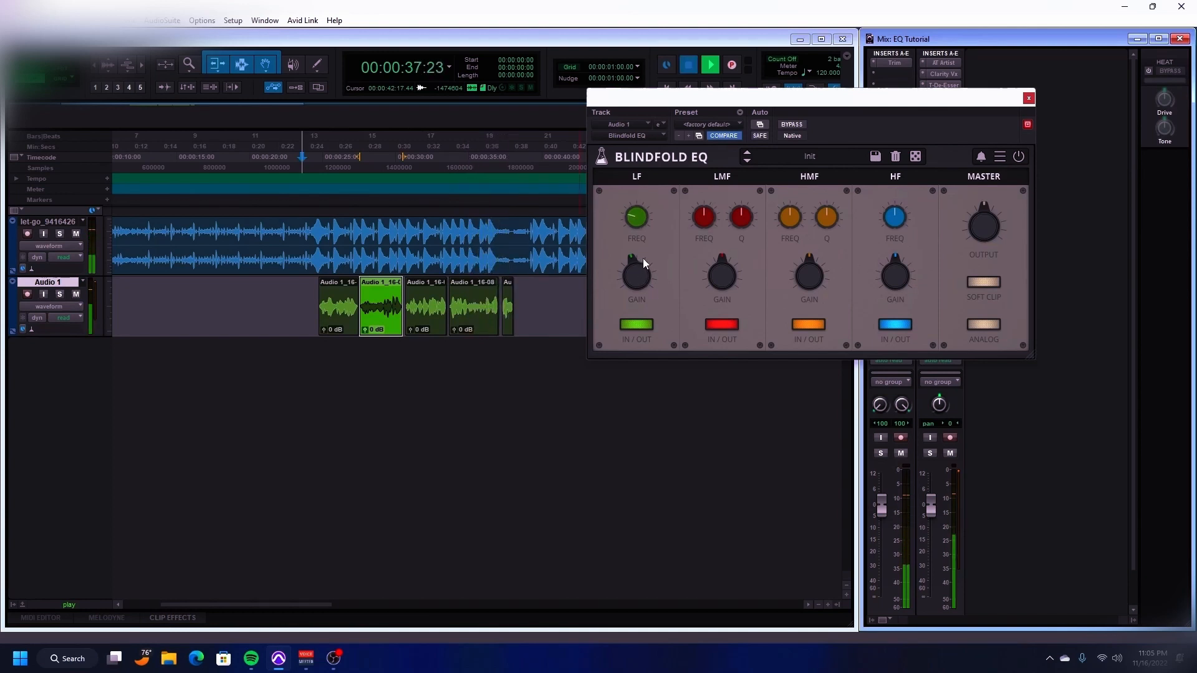
pyautogui.press('space')
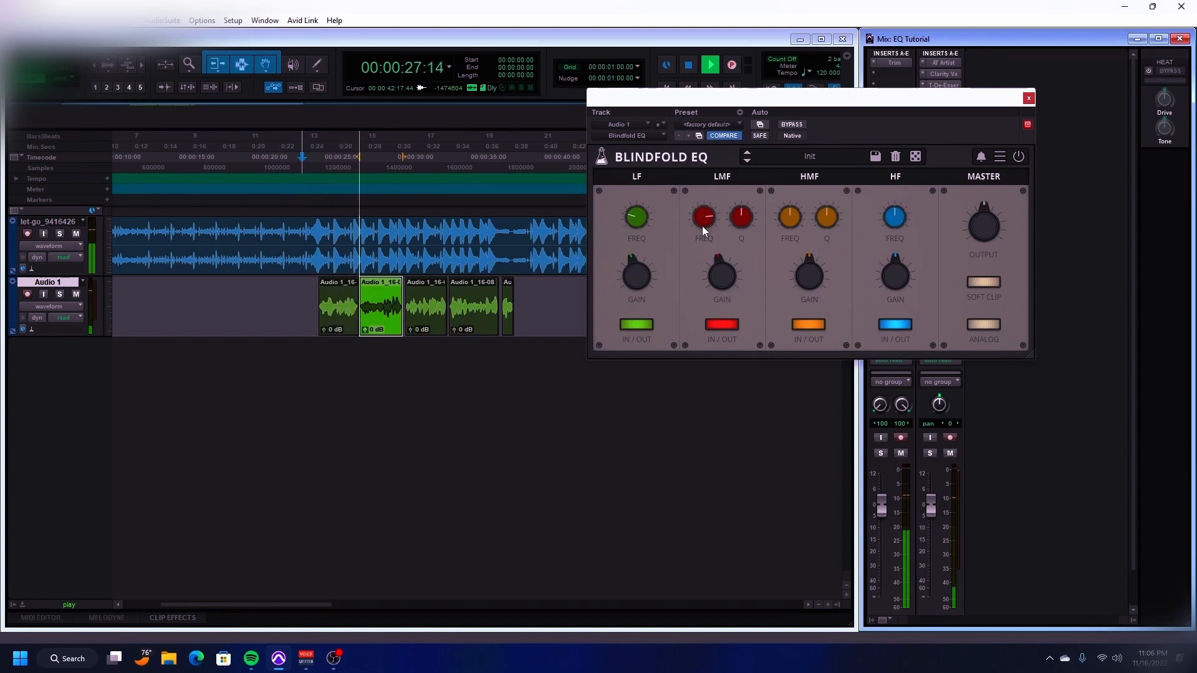
# Step: Cut the Blindfold EQ LMF gain slightly, raise the band's Q, and replay the vocal passage
pyautogui.moveTo(709, 247)
pyautogui.mouseDown()
pyautogui.moveTo(738, 323)
pyautogui.moveTo(725, 251)
pyautogui.mouseUp()
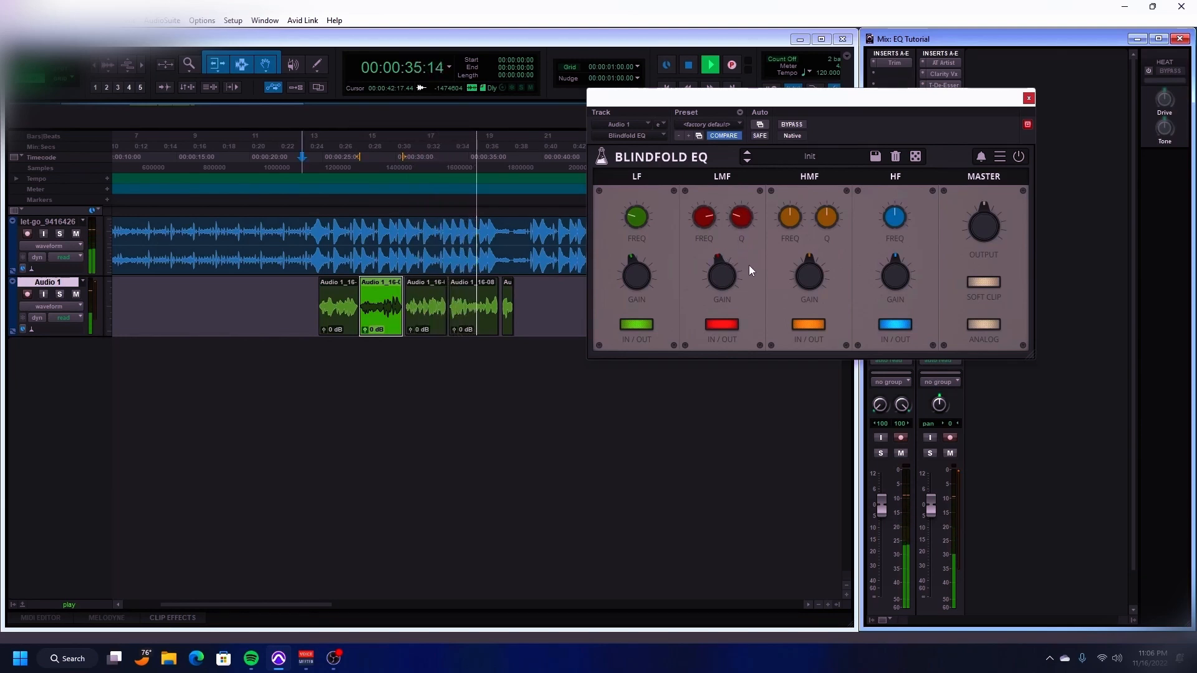
pyautogui.moveTo(737, 235); pyautogui.dragTo(735, 185)
pyautogui.press('space')
pyautogui.press('space')
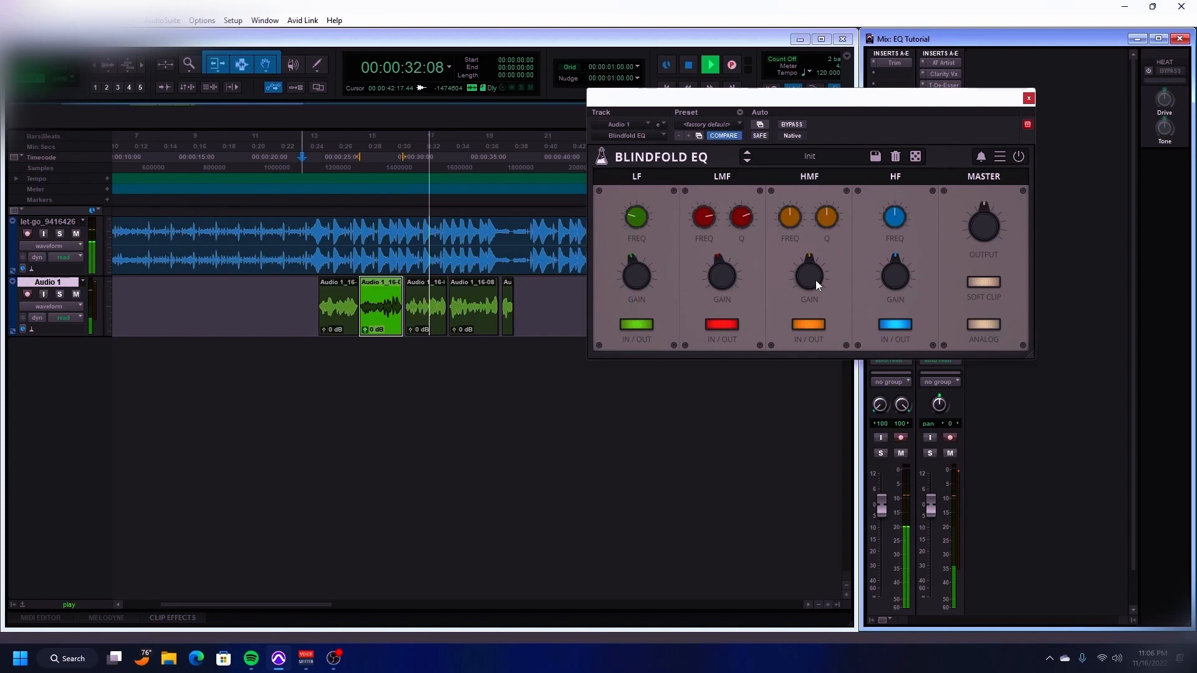
# Step: Boost the Blindfold EQ HMF gain slightly and raise the band's frequency while replaying the passage
pyautogui.moveTo(816, 275); pyautogui.dragTo(817, 272)
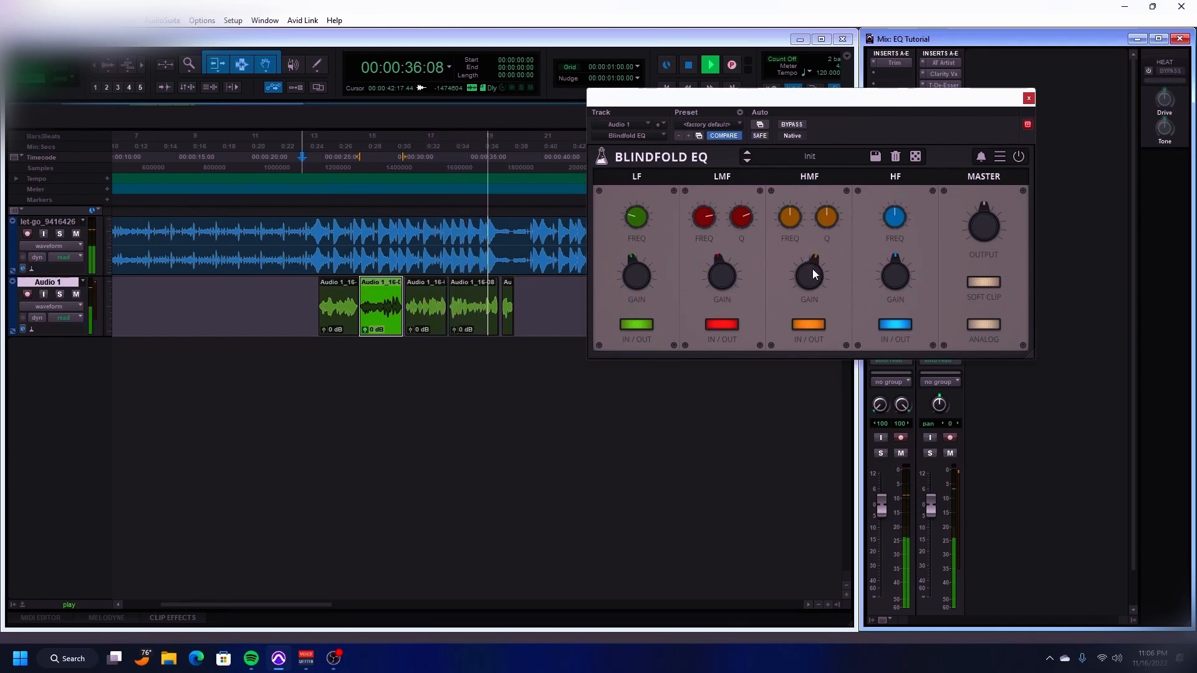
pyautogui.moveTo(792, 220); pyautogui.dragTo(790, 212)
pyautogui.press('space')
pyautogui.press('space')
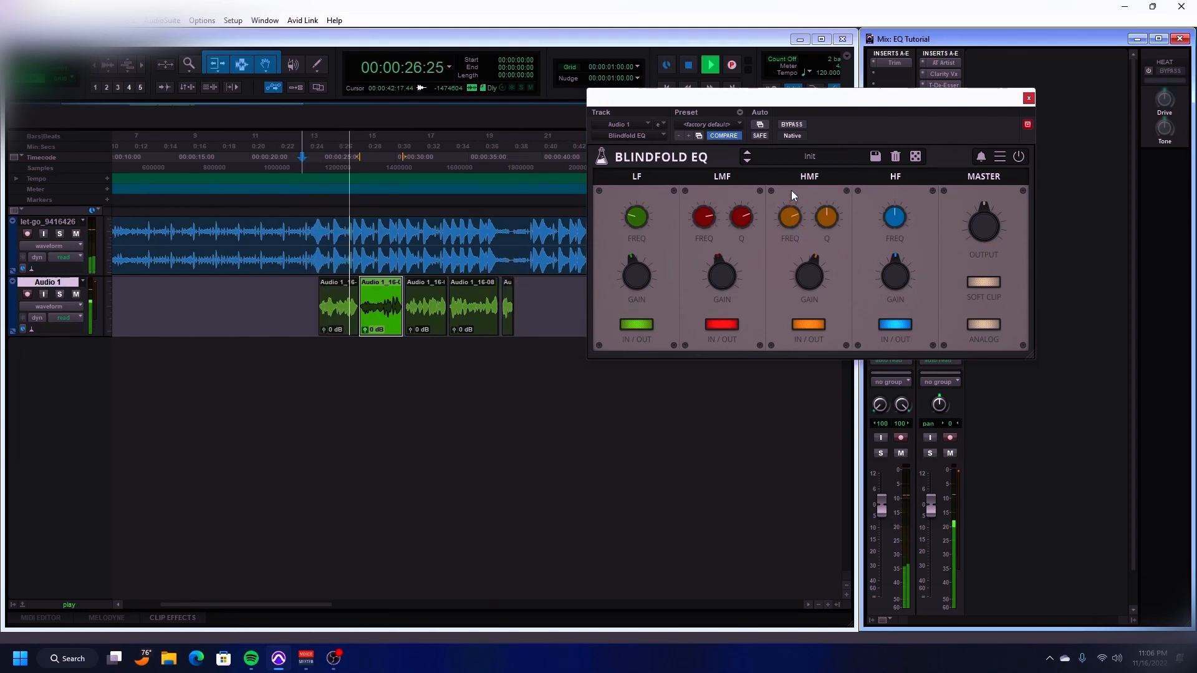
pyautogui.moveTo(791, 216); pyautogui.dragTo(788, 246)
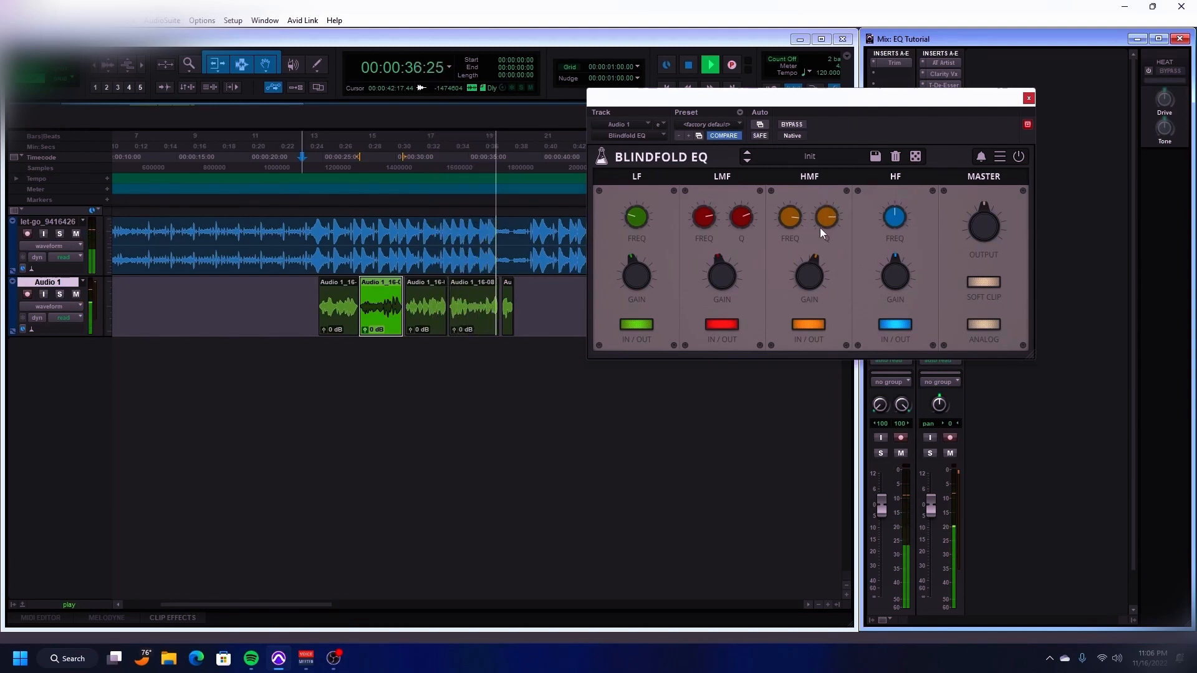
# Step: Replay the passage, fine-tune the HMF Q well above its midpoint, and increase the HMF gain a little more
pyautogui.press('space')
pyautogui.press('space')
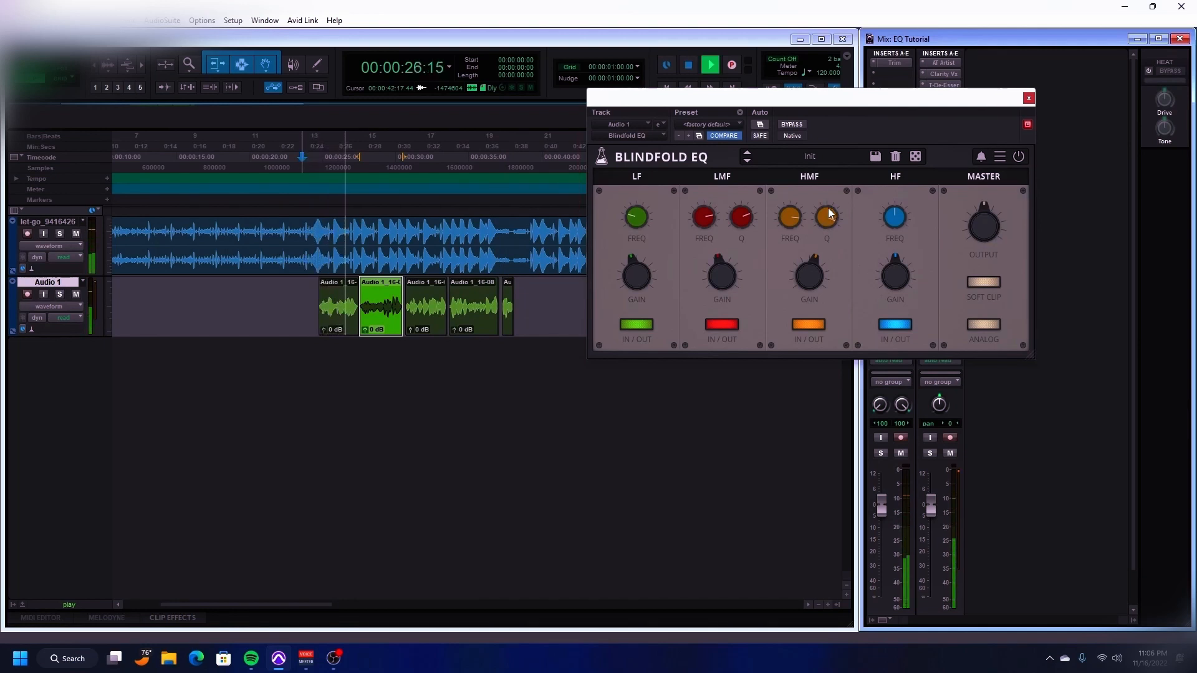
pyautogui.moveTo(830, 204); pyautogui.dragTo(830, 226)
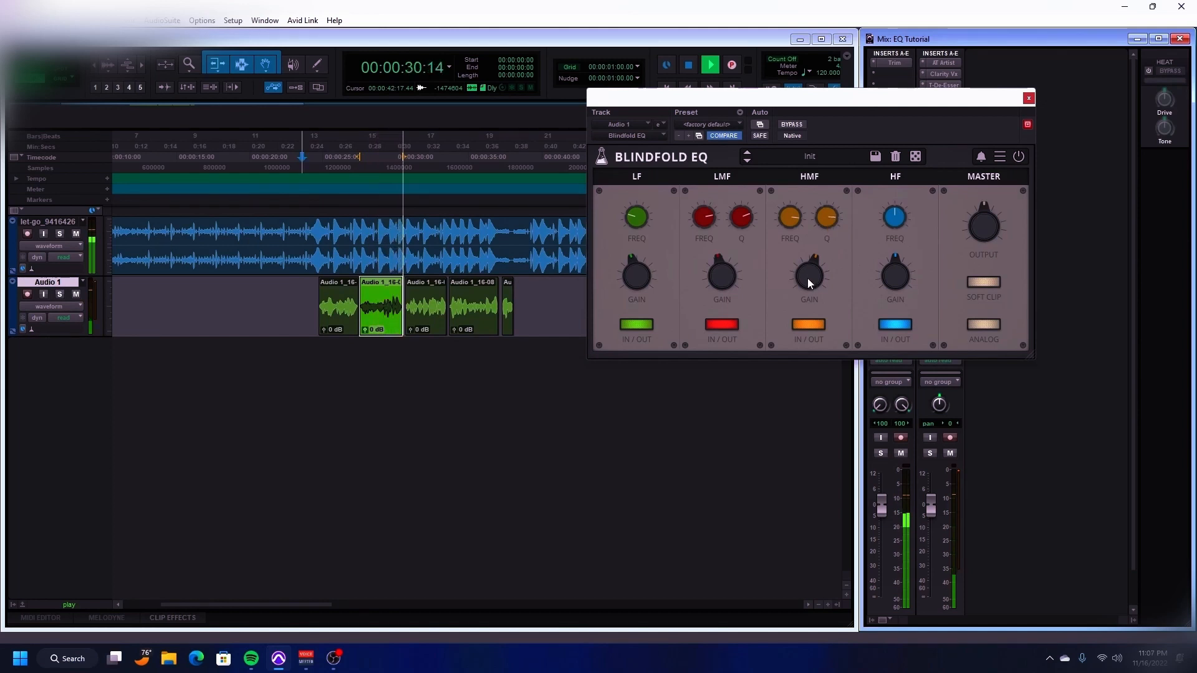
pyautogui.moveTo(808, 278); pyautogui.dragTo(808, 275)
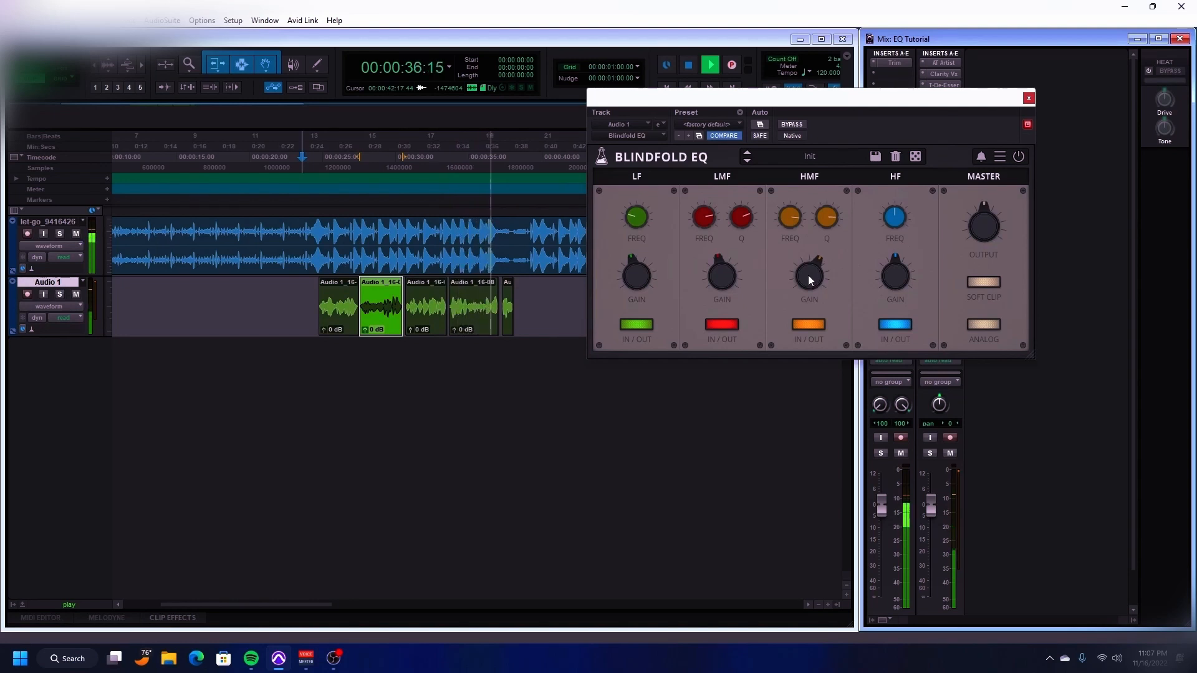
# Step: Replay the passage, raise the Blindfold EQ HF gain and frequency for a high-end boost, and stop playback
pyautogui.press('space')
pyautogui.press('space')
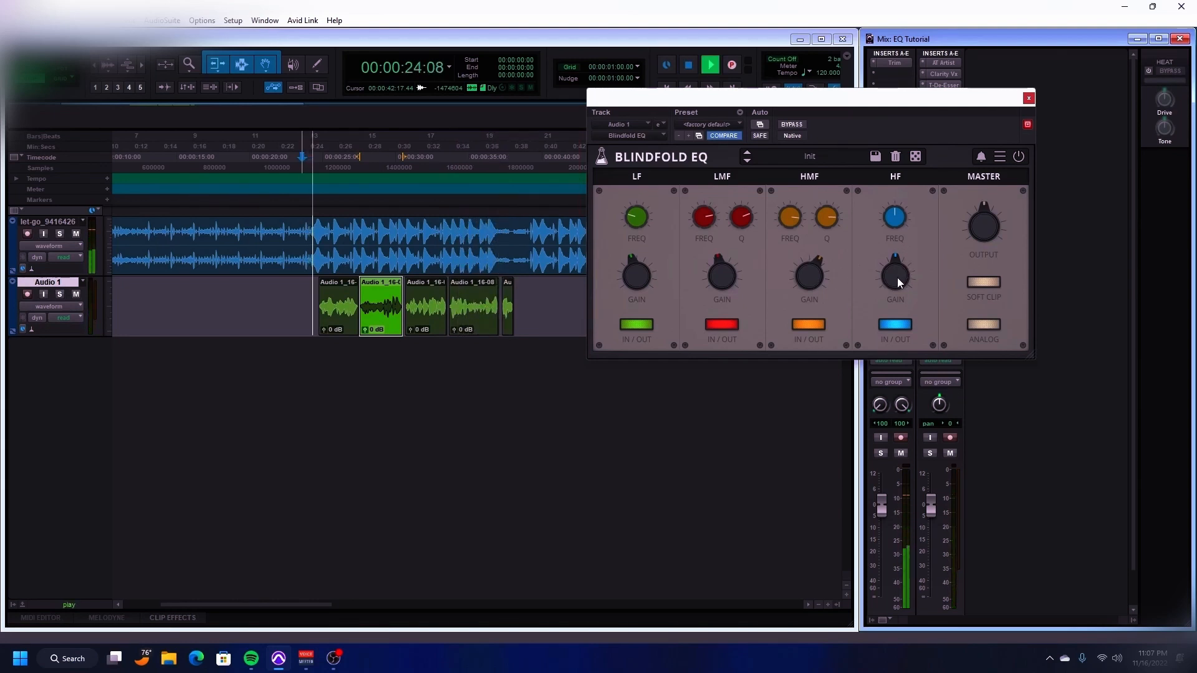
pyautogui.moveTo(897, 275); pyautogui.dragTo(899, 269)
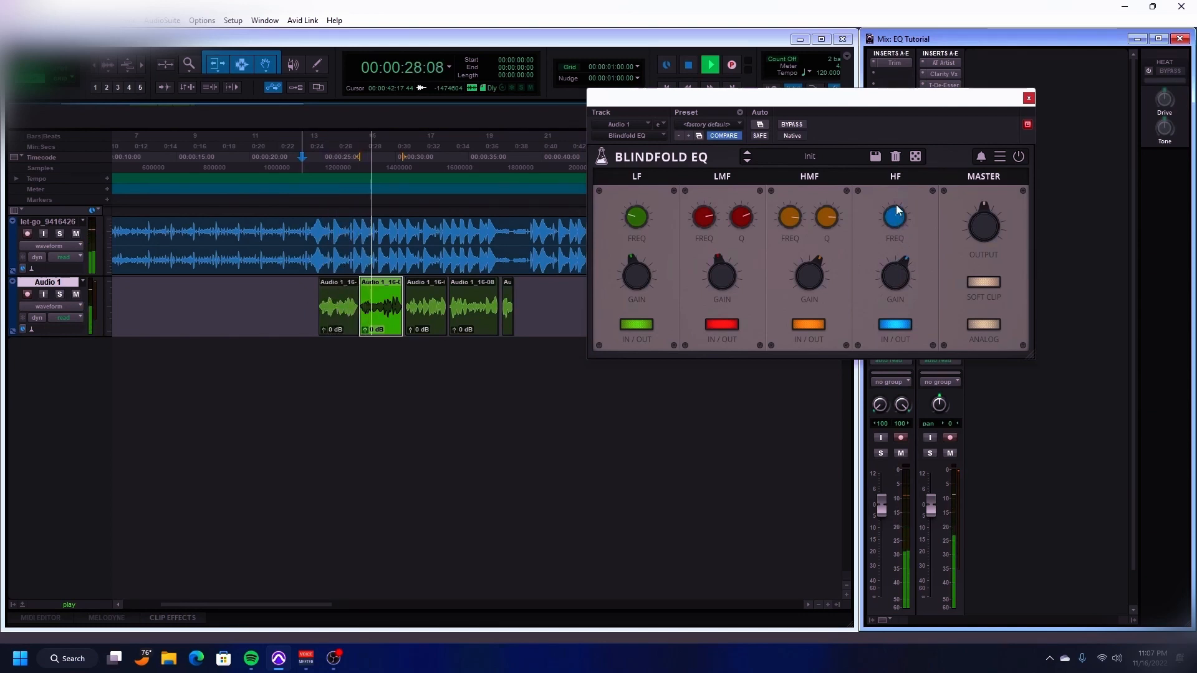
pyautogui.moveTo(896, 182); pyautogui.dragTo(897, 179)
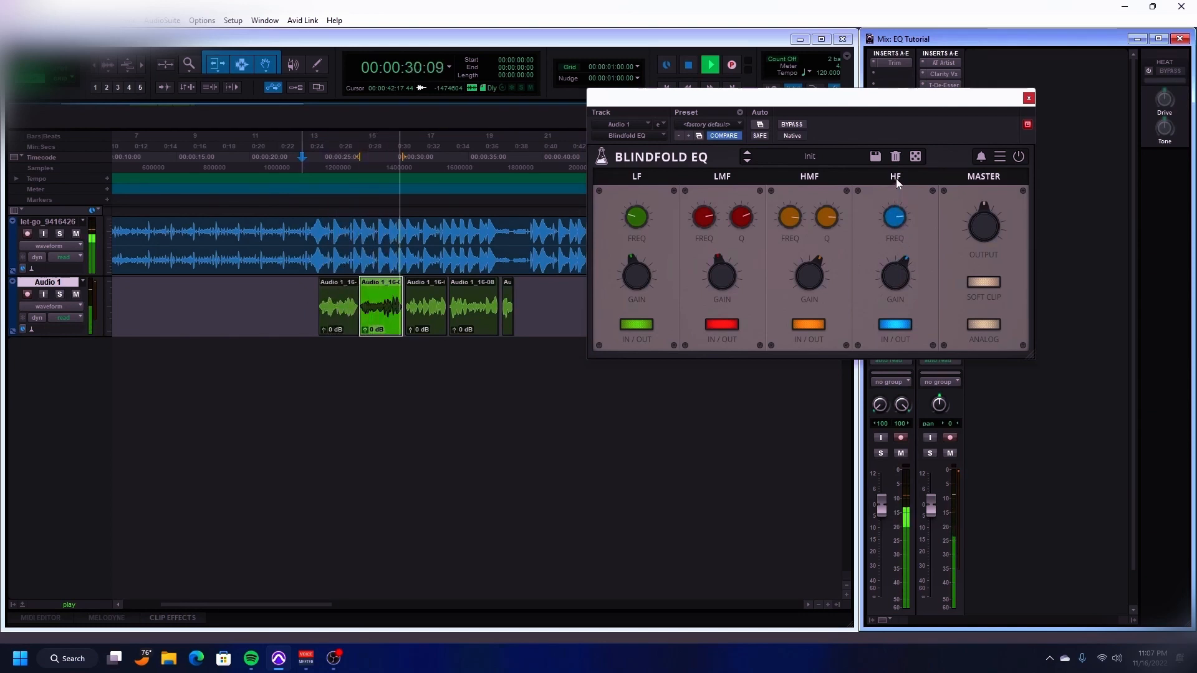
pyautogui.moveTo(898, 281); pyautogui.dragTo(899, 275)
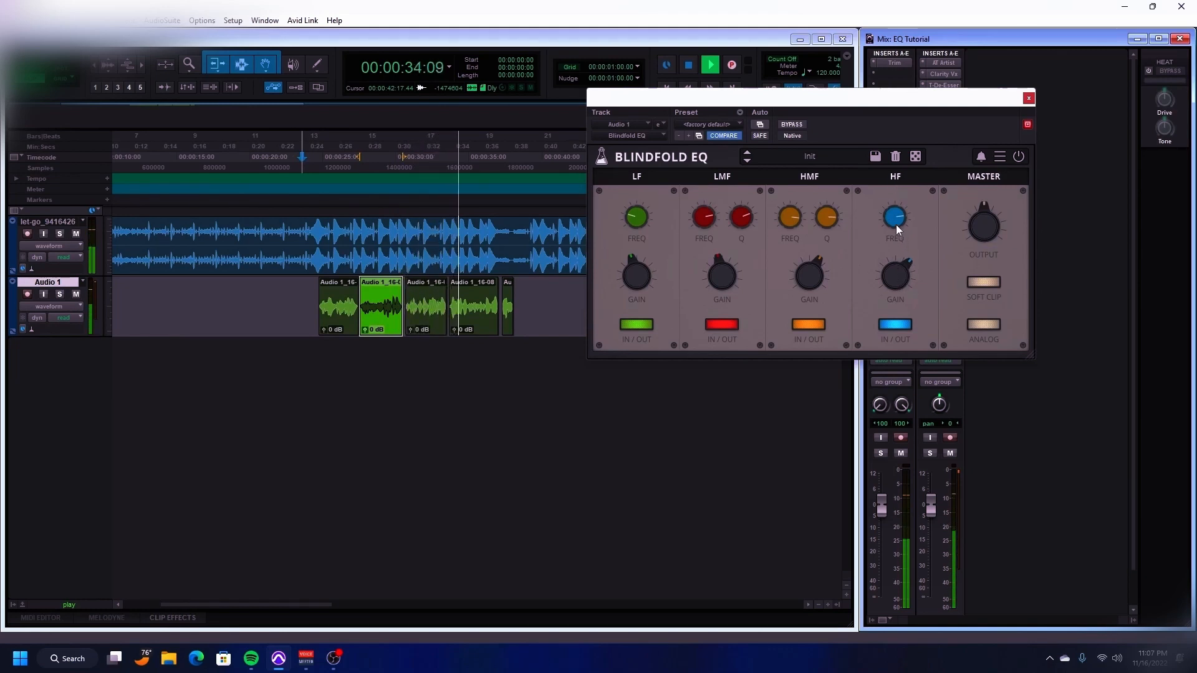
pyautogui.press('space')
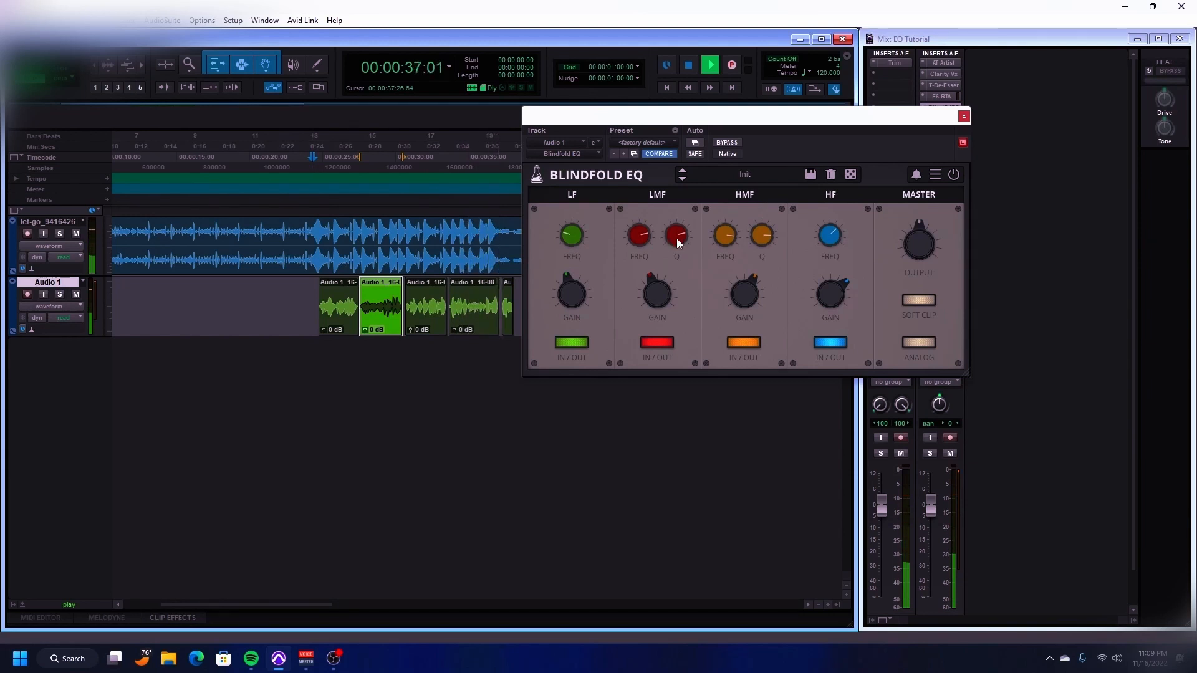
# Step: Compare the Audio 1 vocal with F6-RTA and Blindfold EQ active and bypassed during playback, and stop playback
pyautogui.press('space')
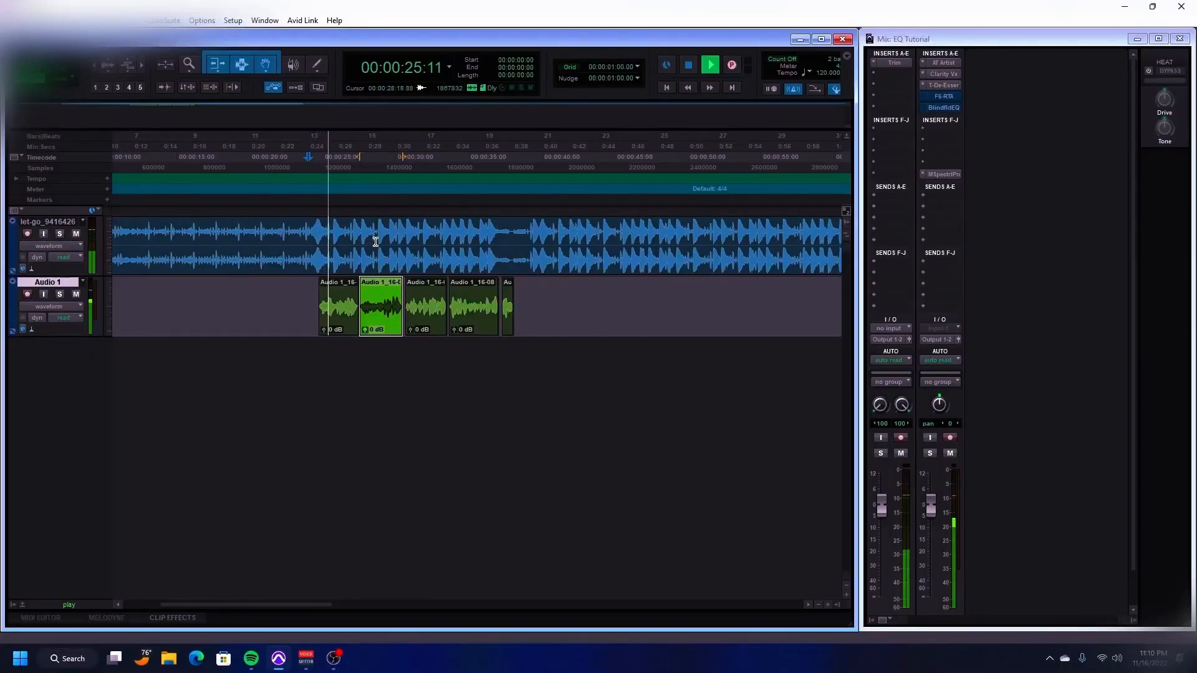
pyautogui.keyDown('ctrl'); pyautogui.click(950, 97); pyautogui.keyUp('ctrl')
pyautogui.keyDown('ctrl'); pyautogui.click(953, 109); pyautogui.keyUp('ctrl')
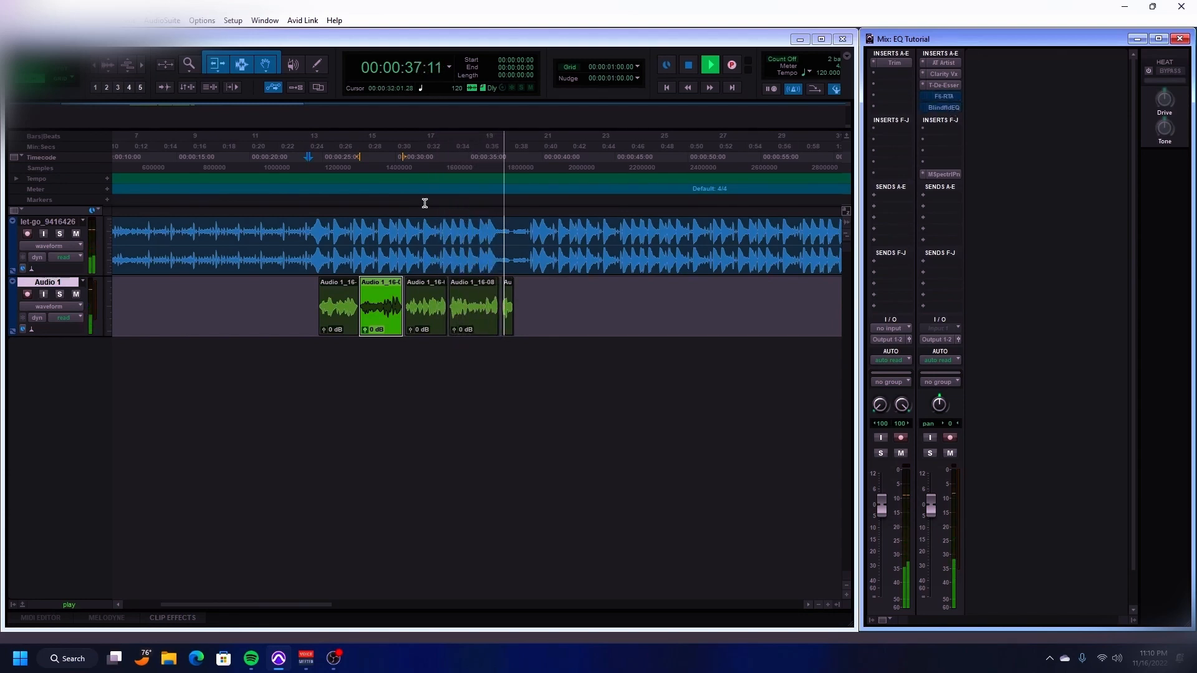
pyautogui.press('space')
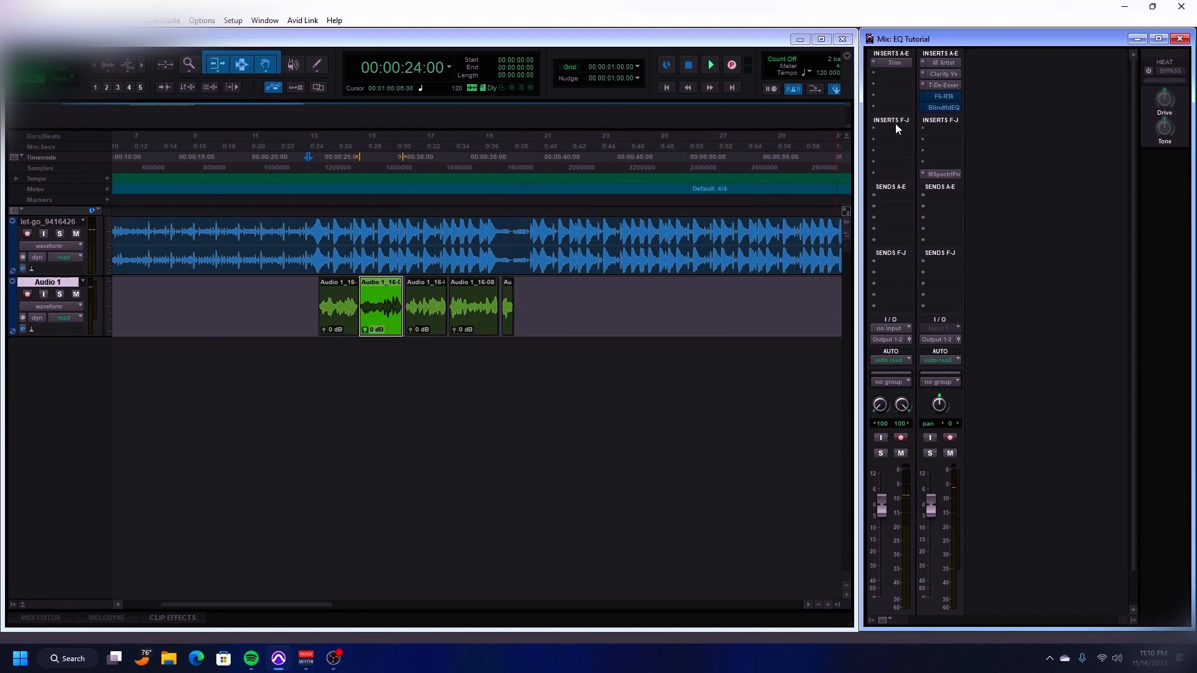
# Step: Replay the vocal, re-enable F6-RTA and Blindfold EQ one by one, bypass both for comparison, and leave both active
pyautogui.press('space')
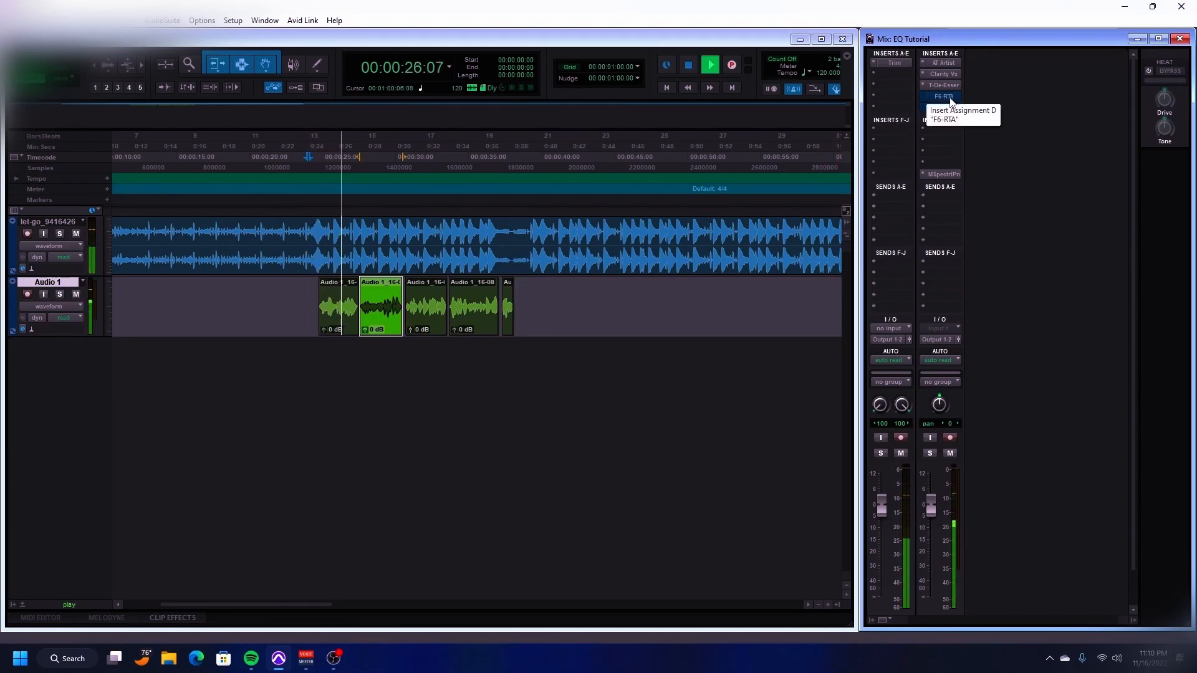
pyautogui.keyDown('ctrl'); pyautogui.click(950, 98); pyautogui.keyUp('ctrl')
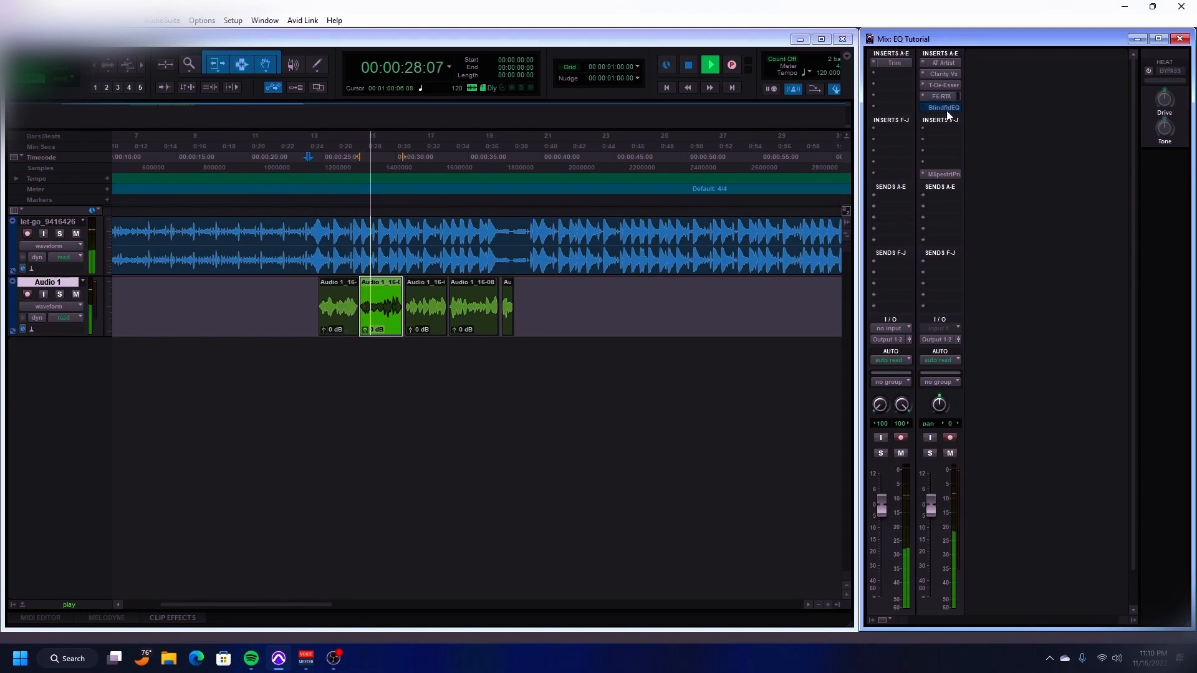
pyautogui.keyDown('ctrl'); pyautogui.click(947, 109); pyautogui.keyUp('ctrl')
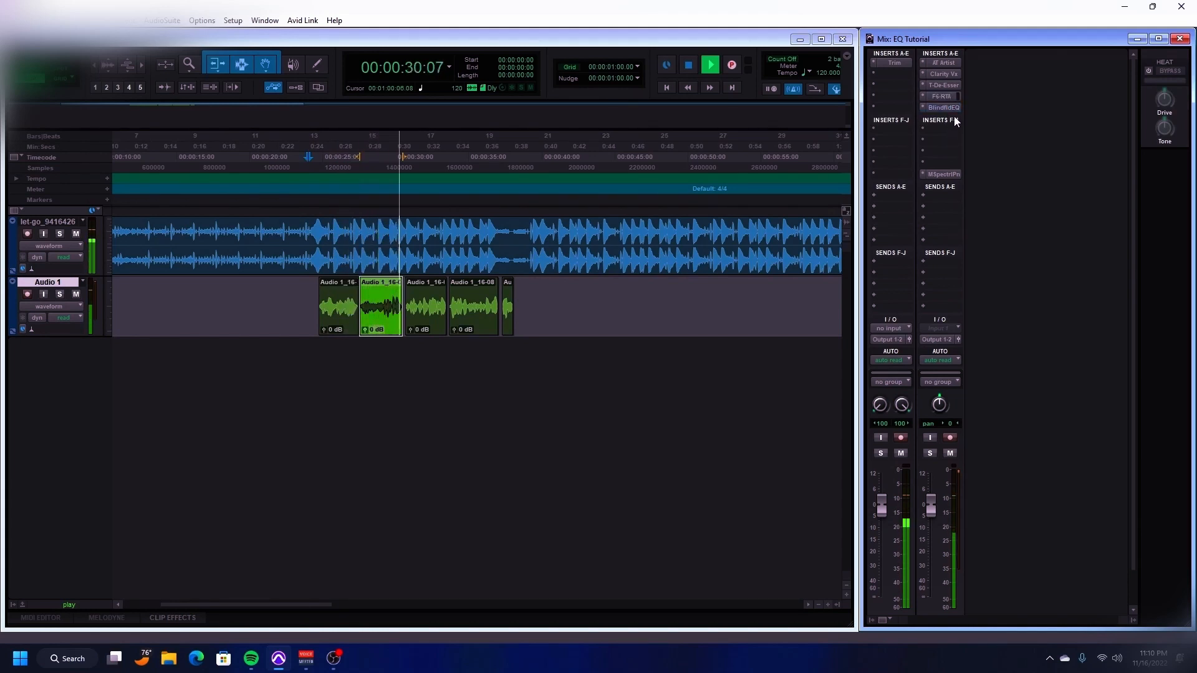
pyautogui.keyDown('ctrl'); pyautogui.click(955, 107); pyautogui.keyUp('ctrl')
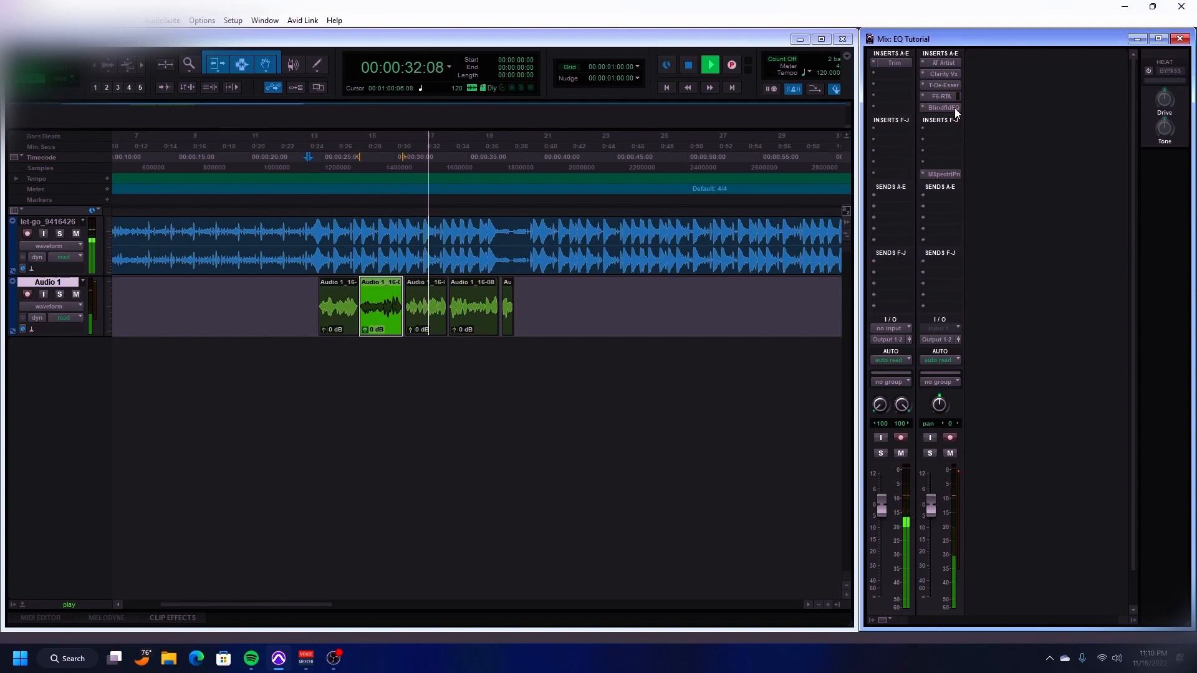
pyautogui.keyDown('ctrl'); pyautogui.click(954, 98); pyautogui.keyUp('ctrl')
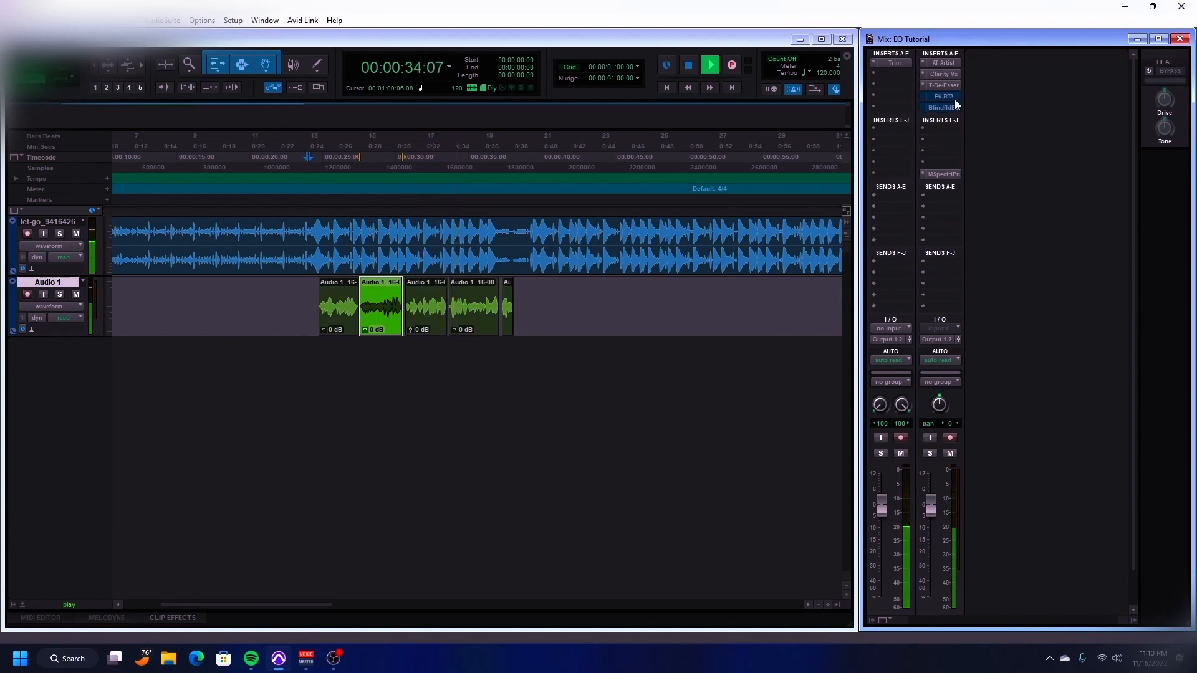
pyautogui.keyDown('ctrl'); pyautogui.click(955, 98); pyautogui.keyUp('ctrl')
pyautogui.keyDown('ctrl'); pyautogui.click(956, 108); pyautogui.keyUp('ctrl')
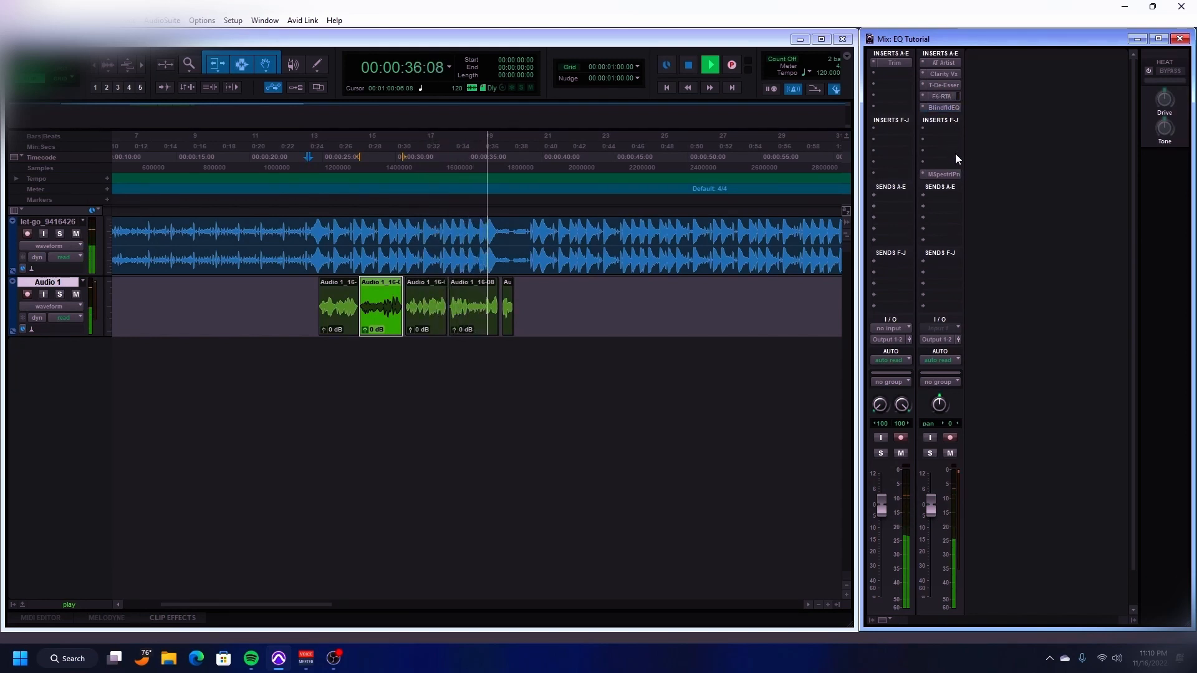